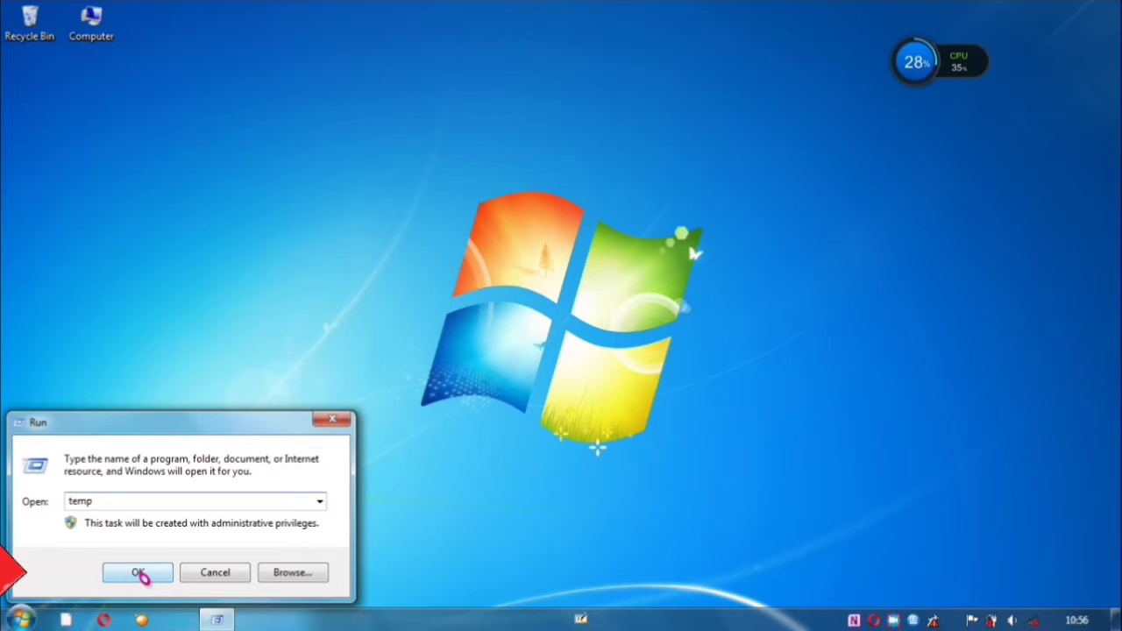
Run the temp command to open the Windows Temp folder full screen and move all its contents to the Recycle Bin.
left_click(139, 574)
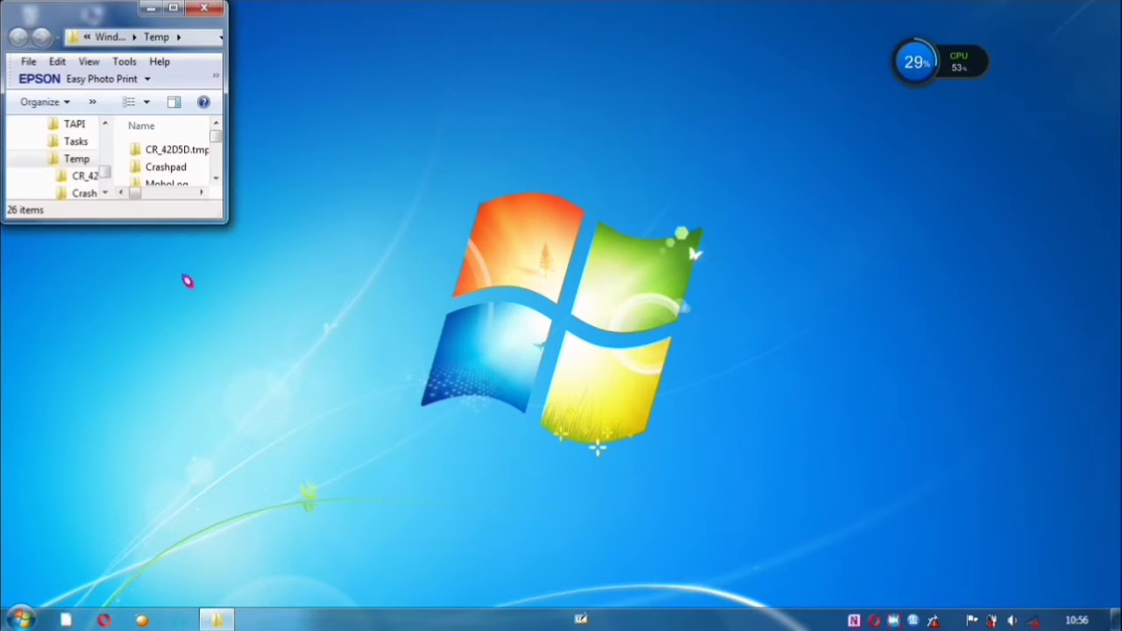
left_click(175, 11)
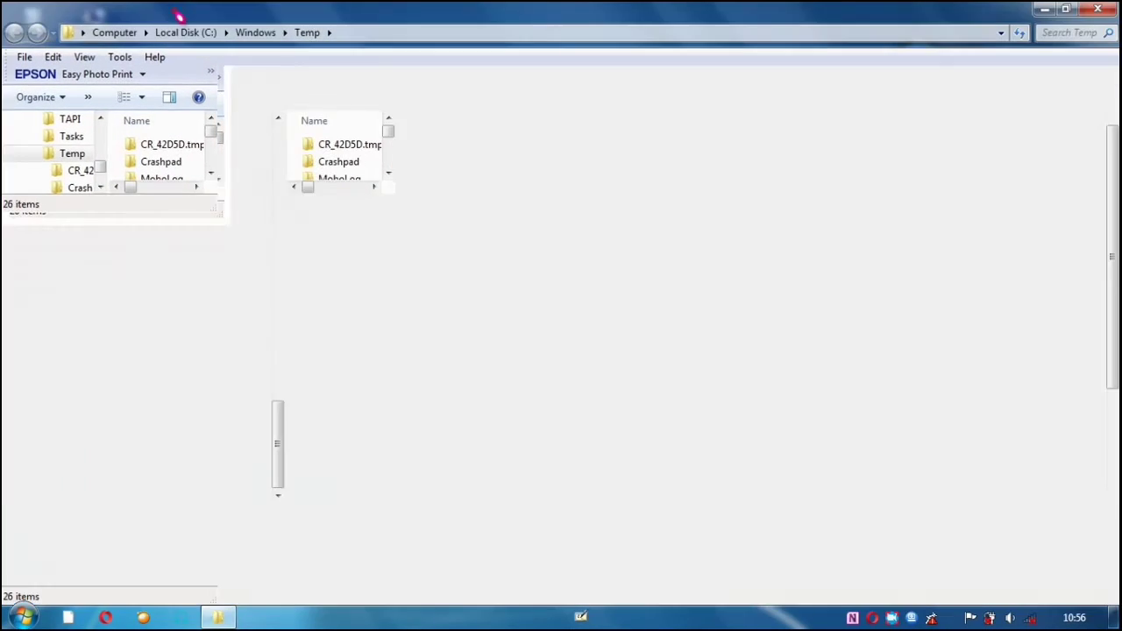
left_click(338, 177)
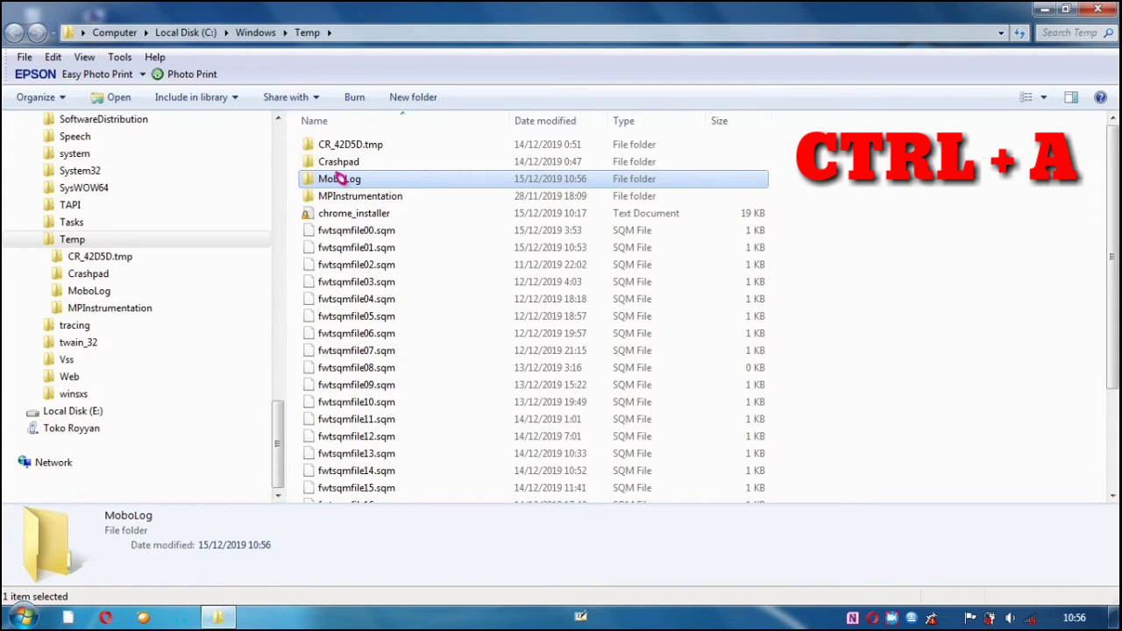
key("ctrl+a")
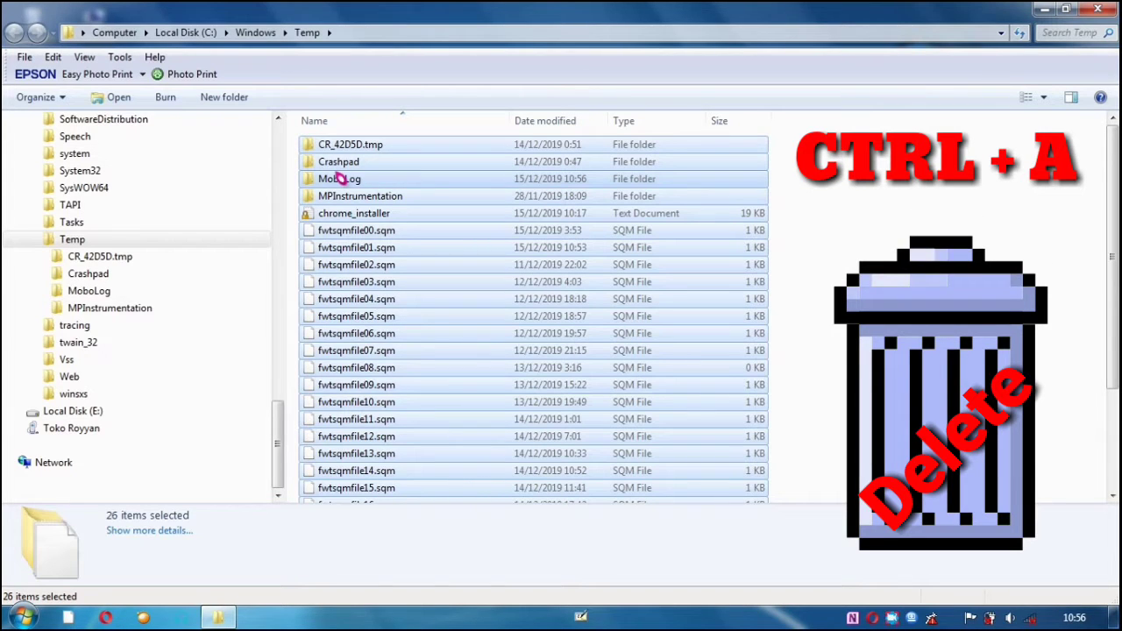
key("Delete")
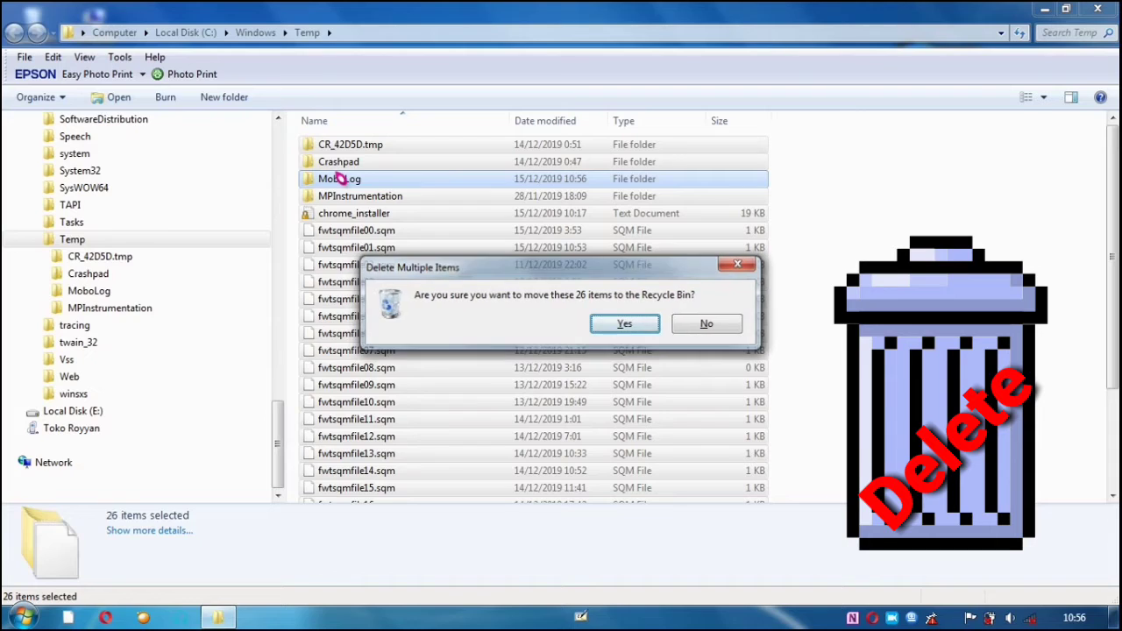
key("Return")
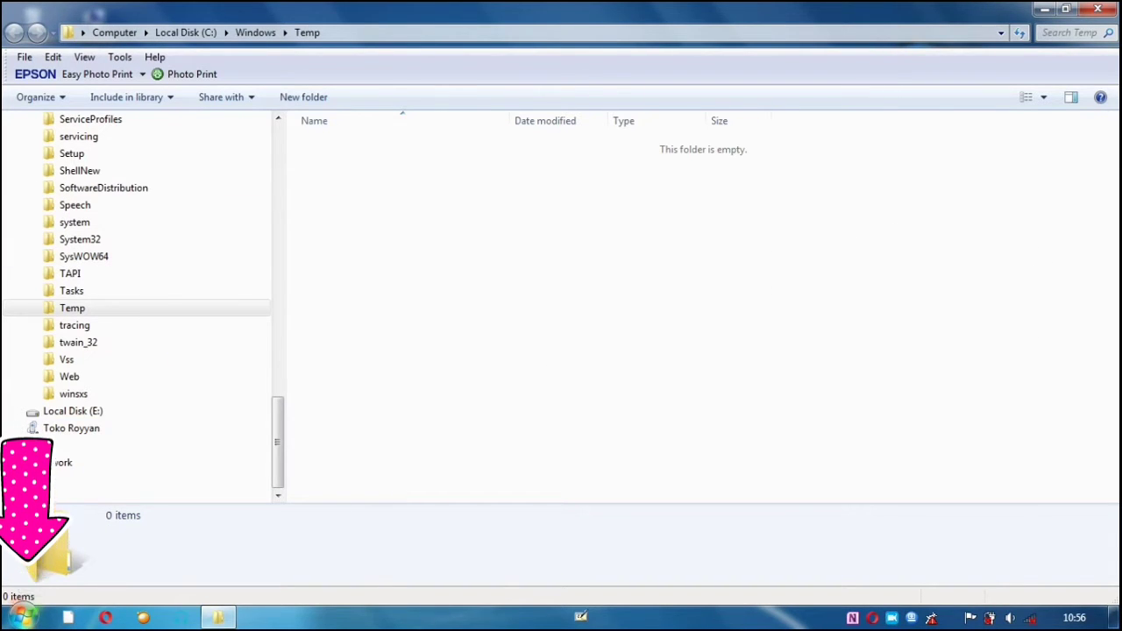
Search for the Run program and open its dialog.
left_click(23, 616)
left_click(83, 579)
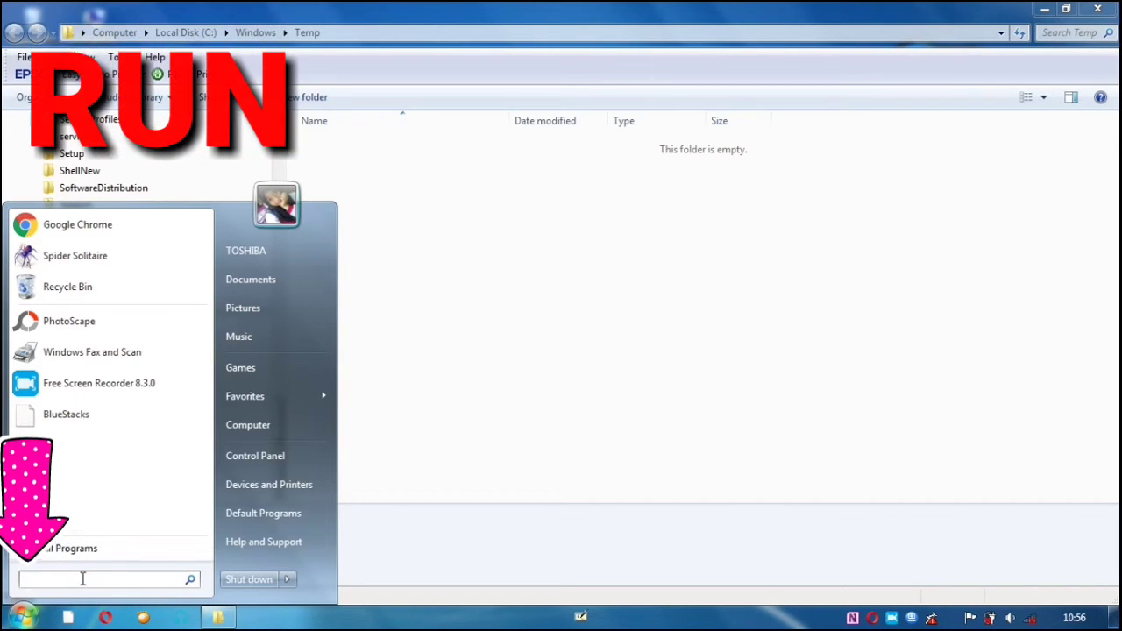
type("%")
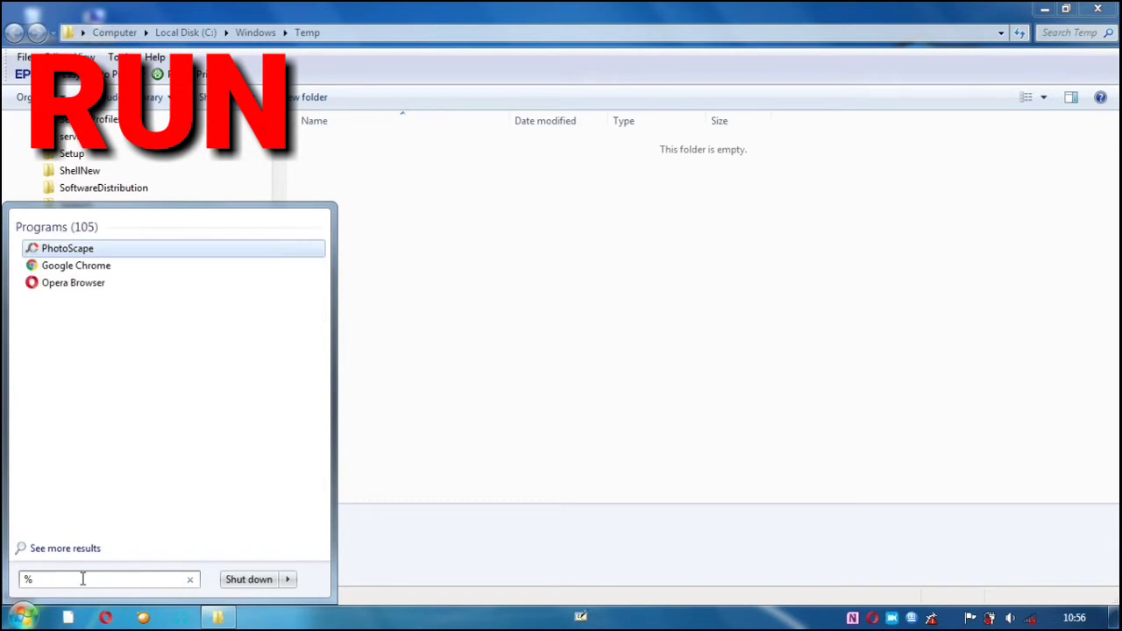
key("BackSpace")
type("RU")
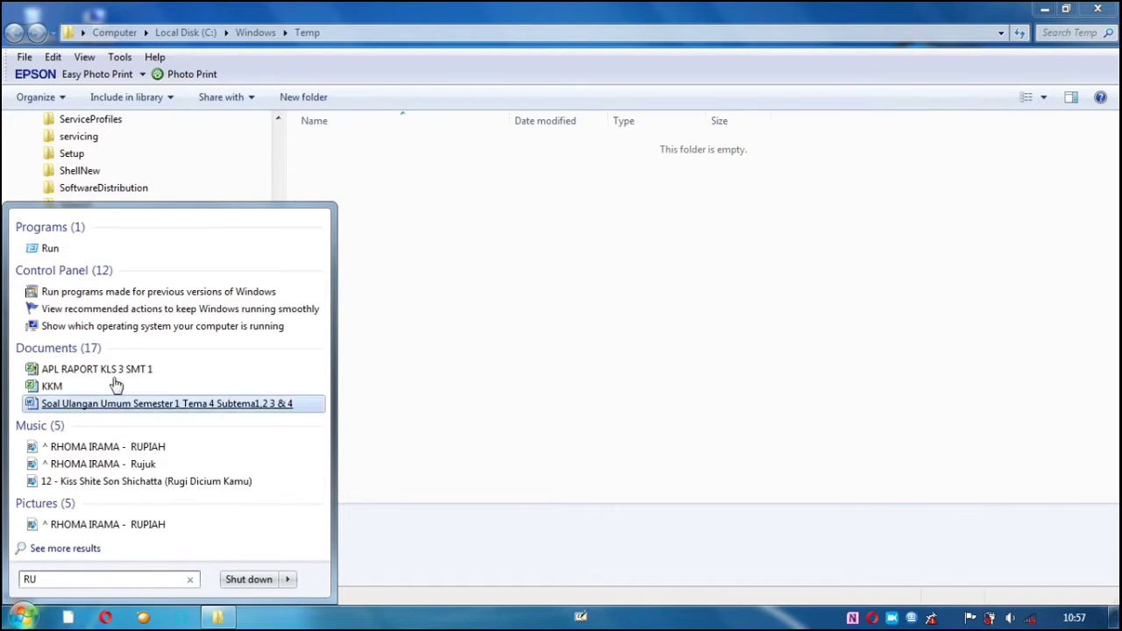
left_click(65, 252)
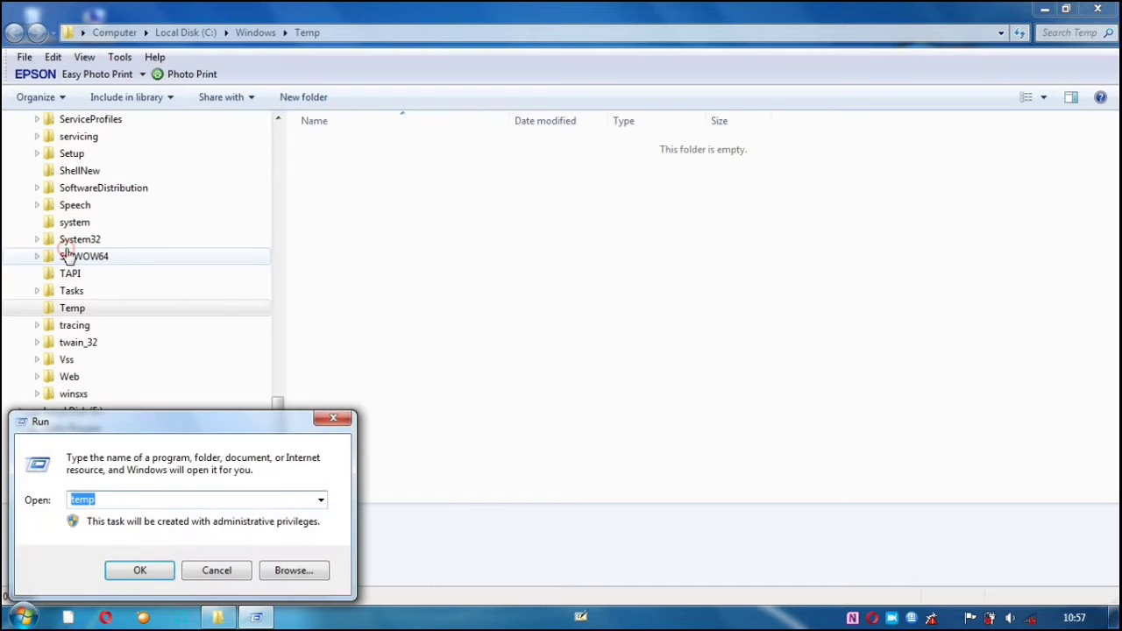
Replace the Run command with %temp%, execute it, and maximize the local Temp folder window that opens.
left_click(96, 499)
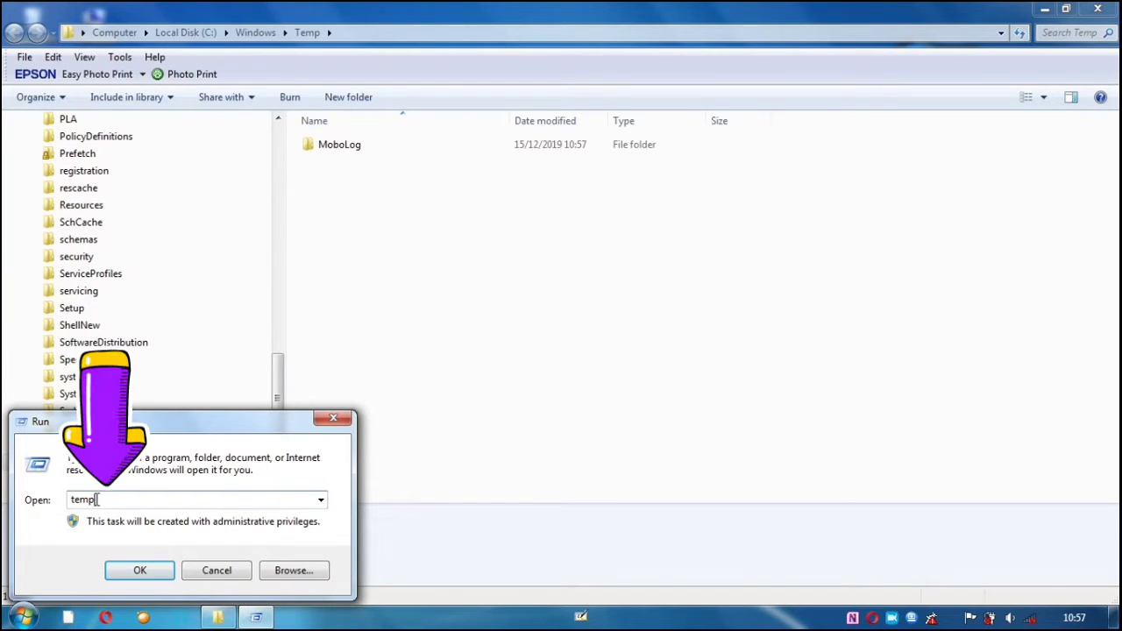
key("BackSpace")
key("BackSpace")
key("BackSpace")
key("BackSpace")
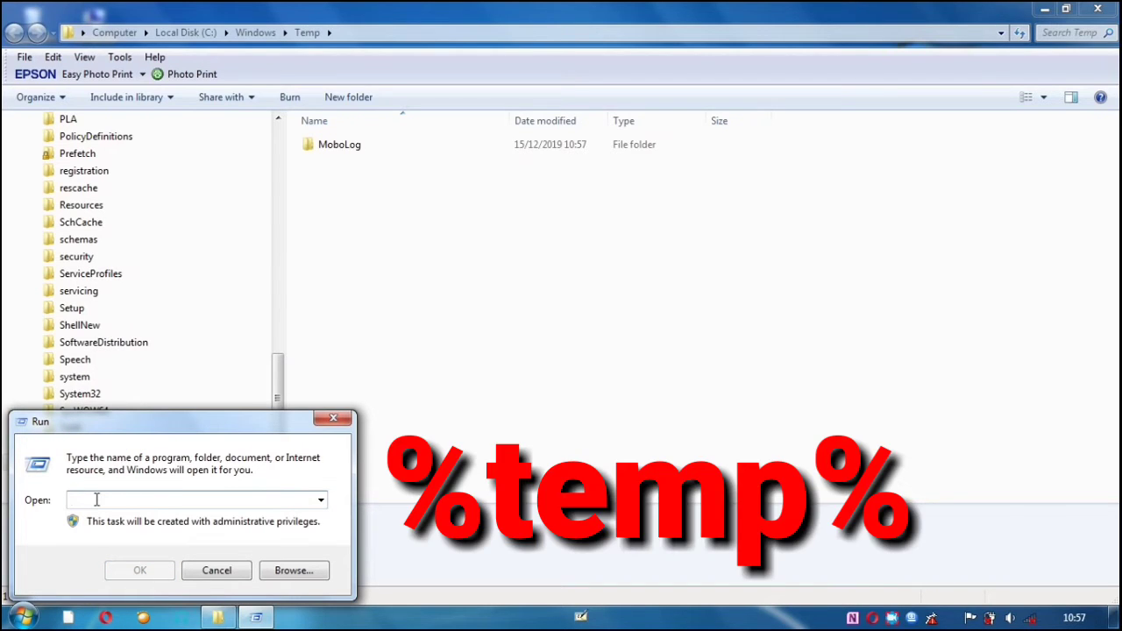
type("%")
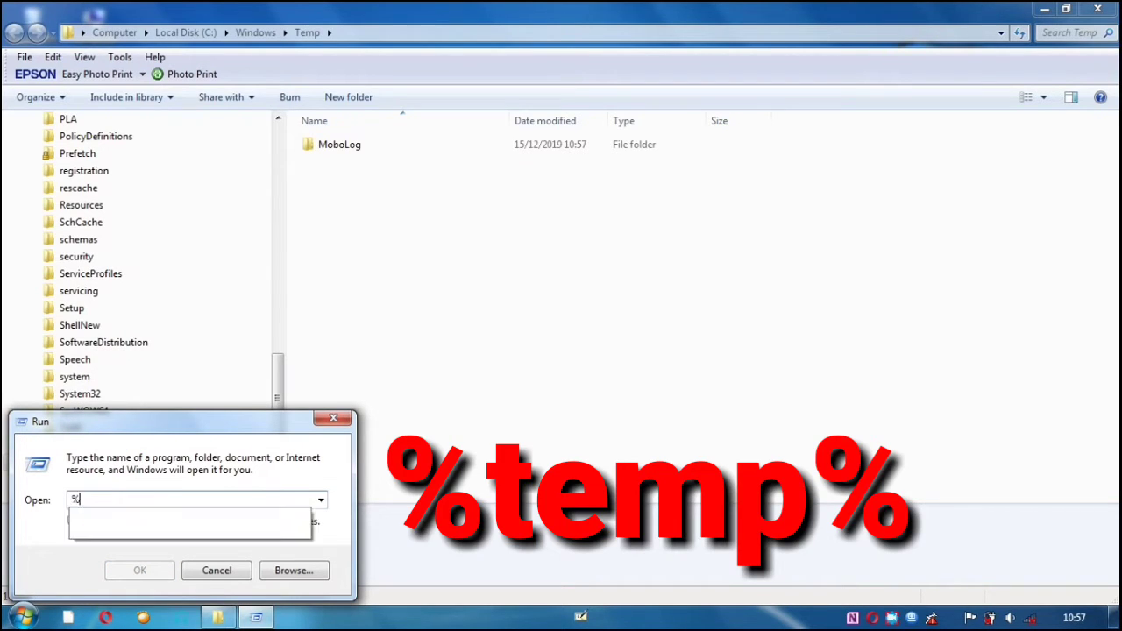
type("temp")
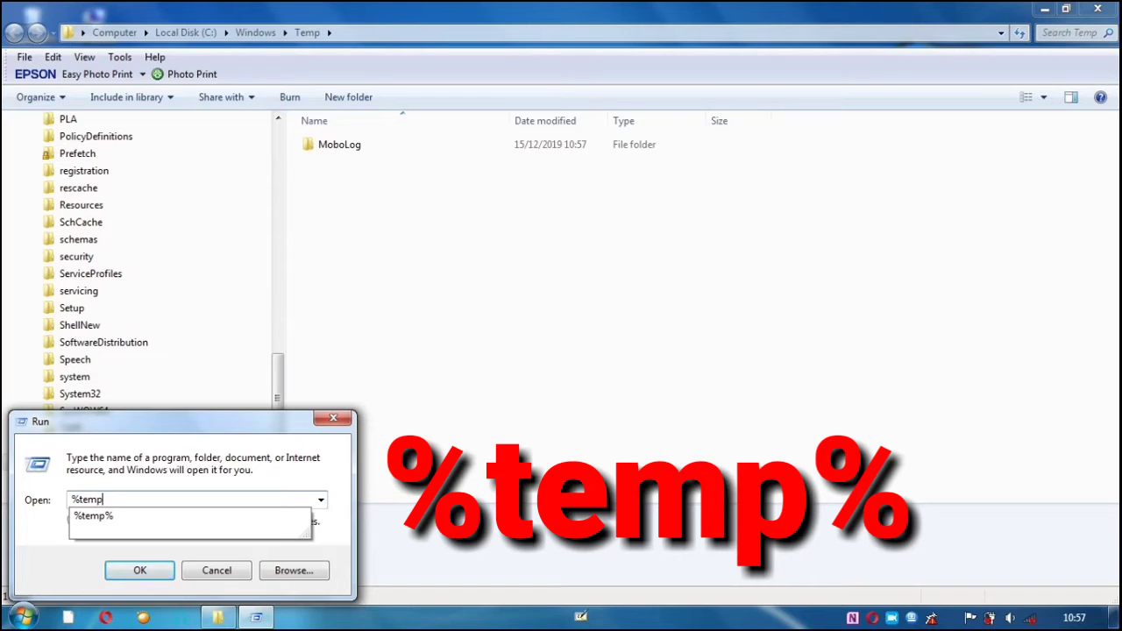
type("%")
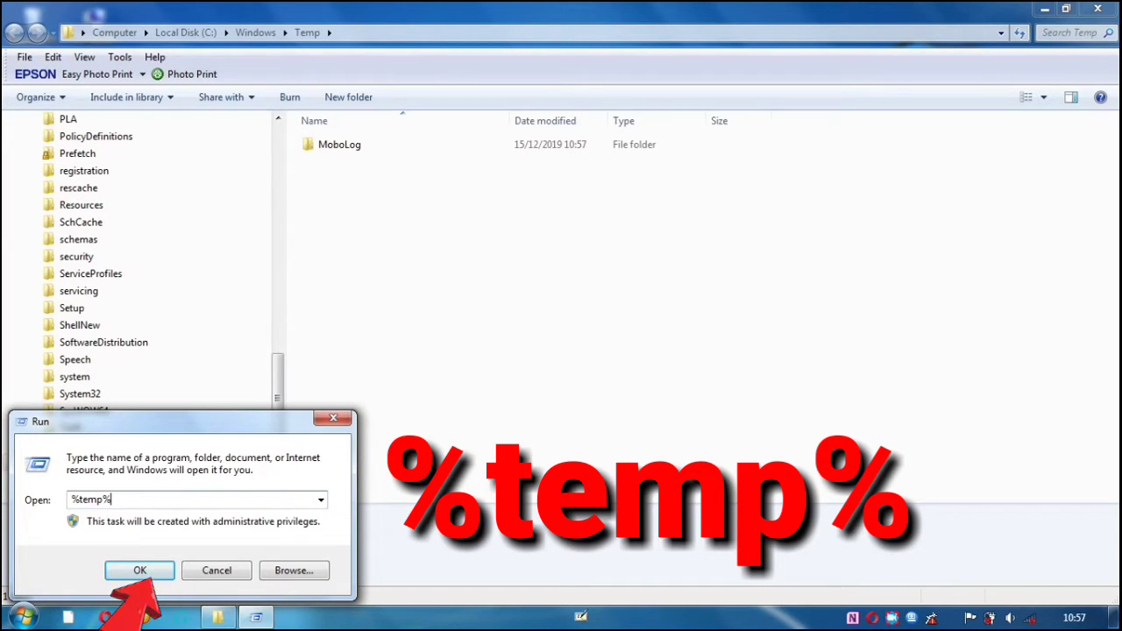
left_click(139, 570)
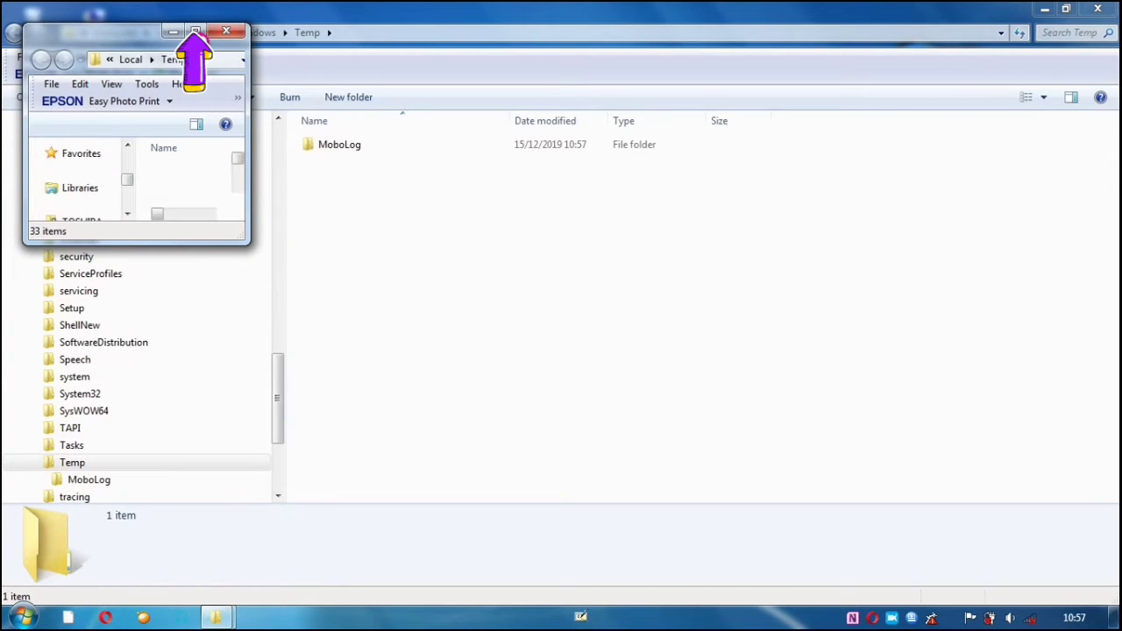
left_click(197, 32)
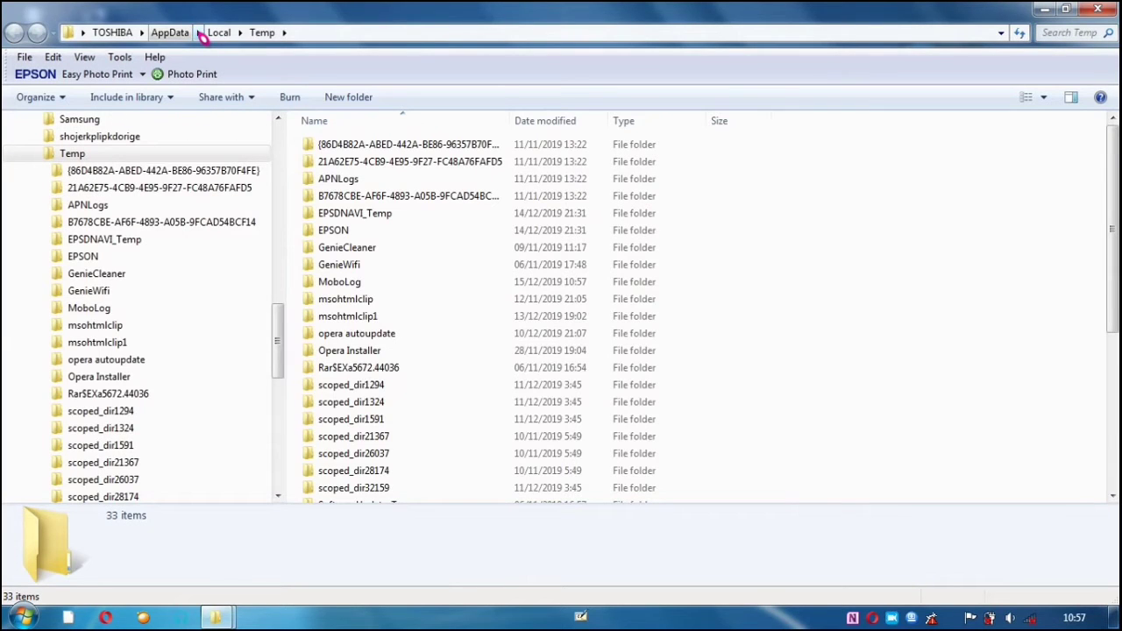
Delete everything in the local Temp folder, skipping files in use for all current items.
left_click(368, 163)
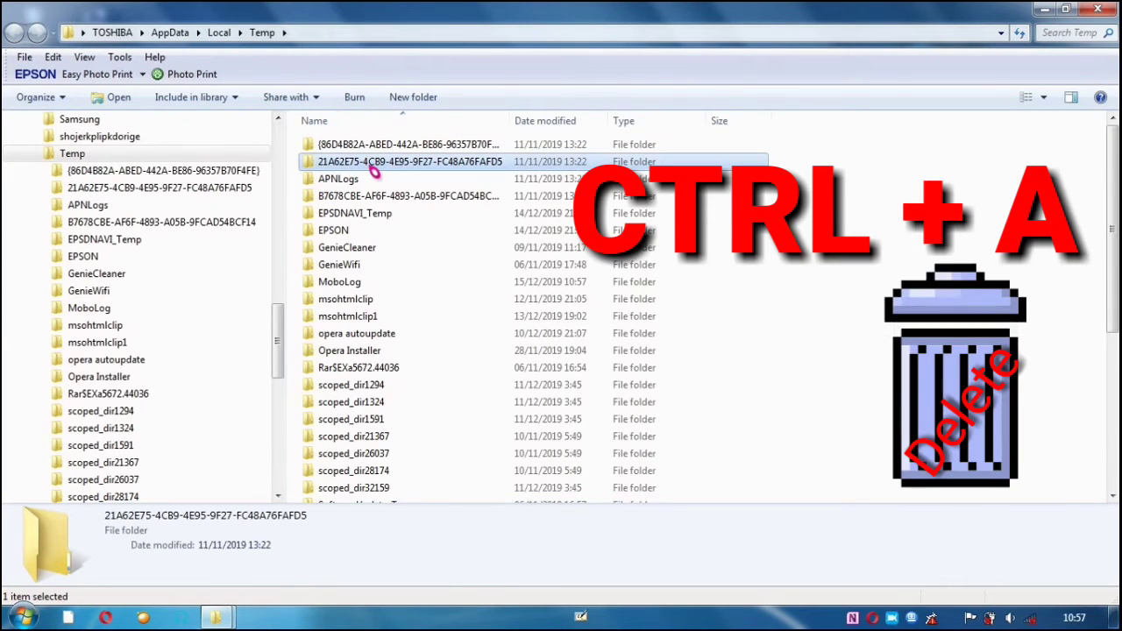
key("ctrl+a")
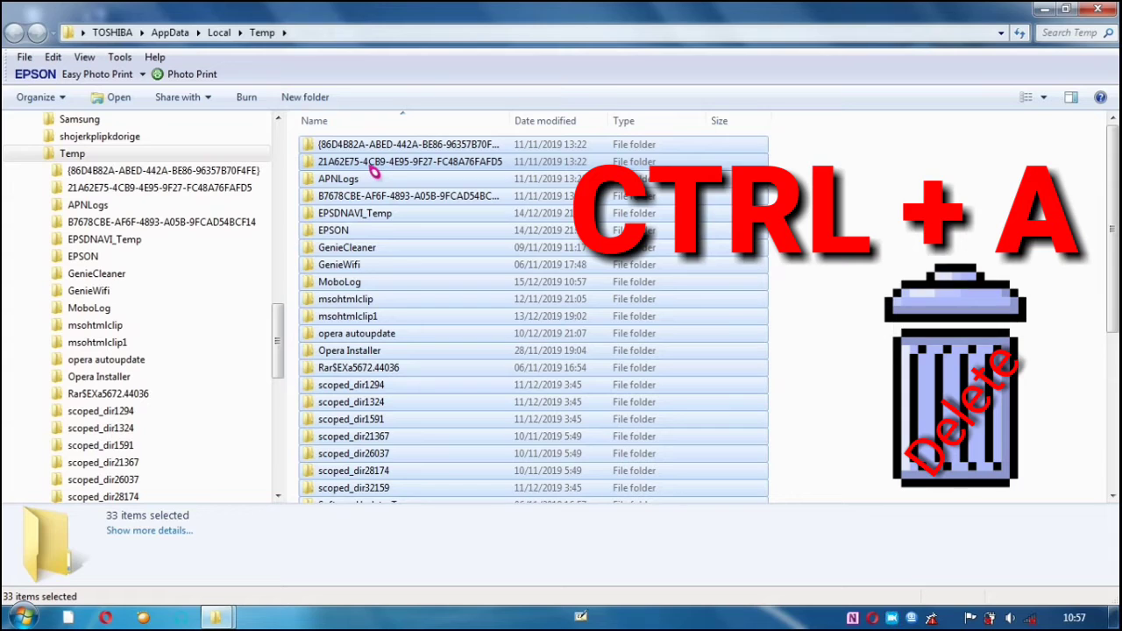
key("Delete")
key("Return")
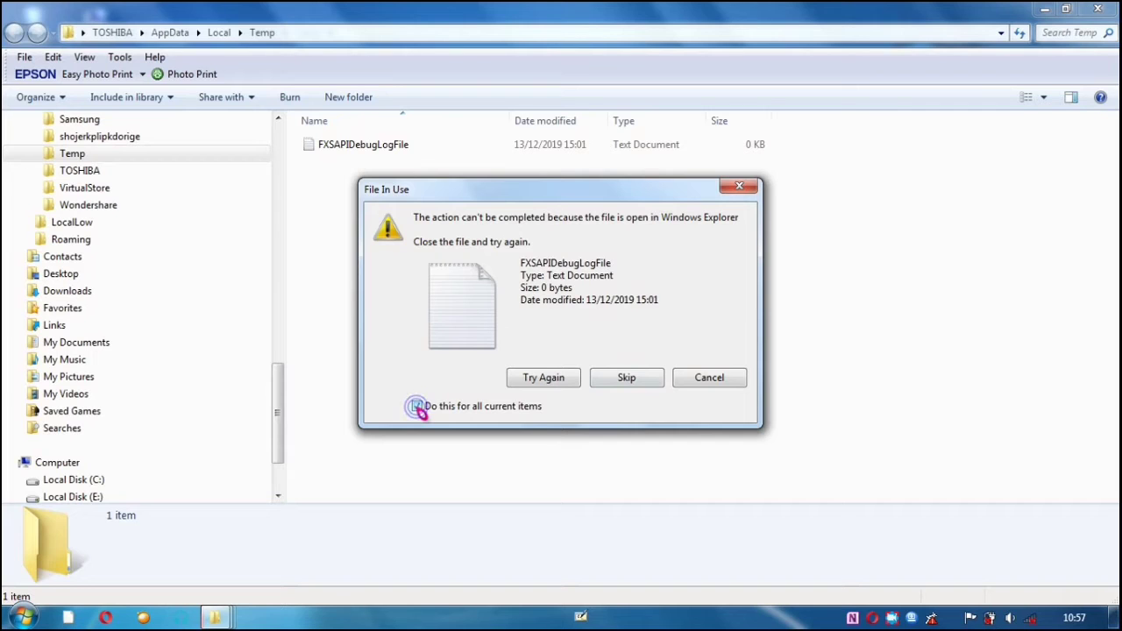
left_click(624, 380)
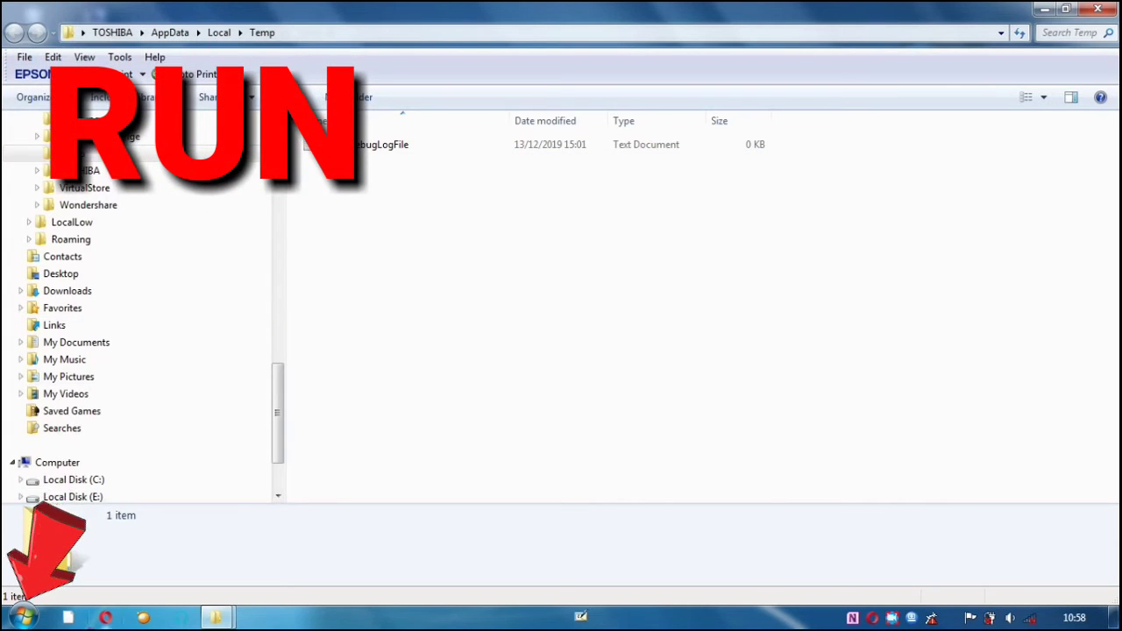
Open the Run dialog through a search for "run", execute Prefetch, and maximize the folder window.
left_click(22, 617)
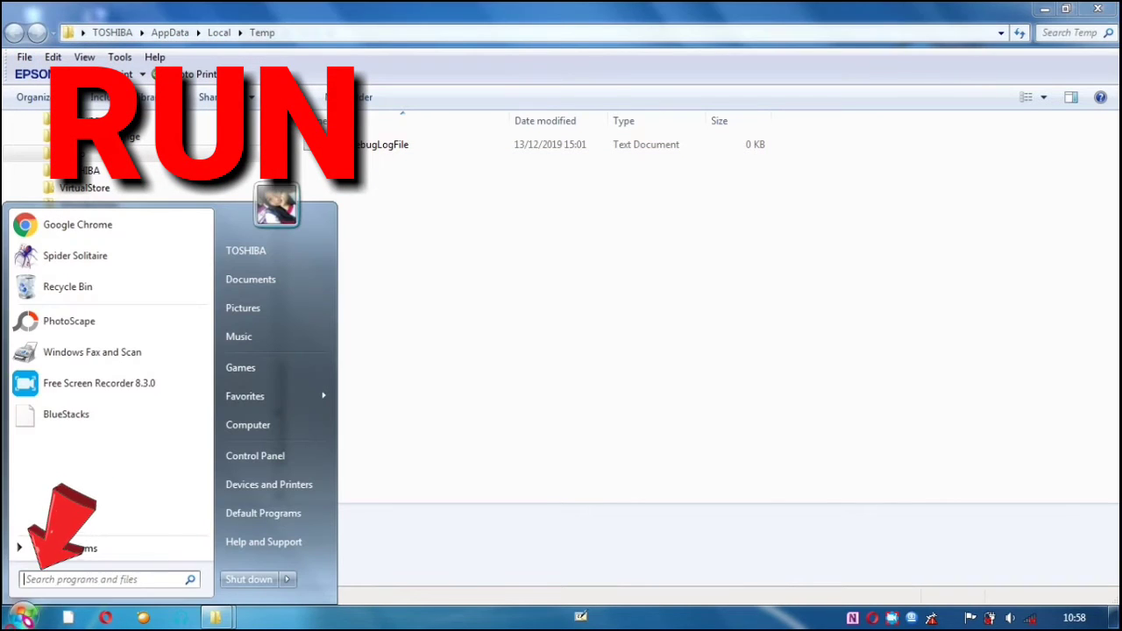
left_click(60, 578)
type("run")
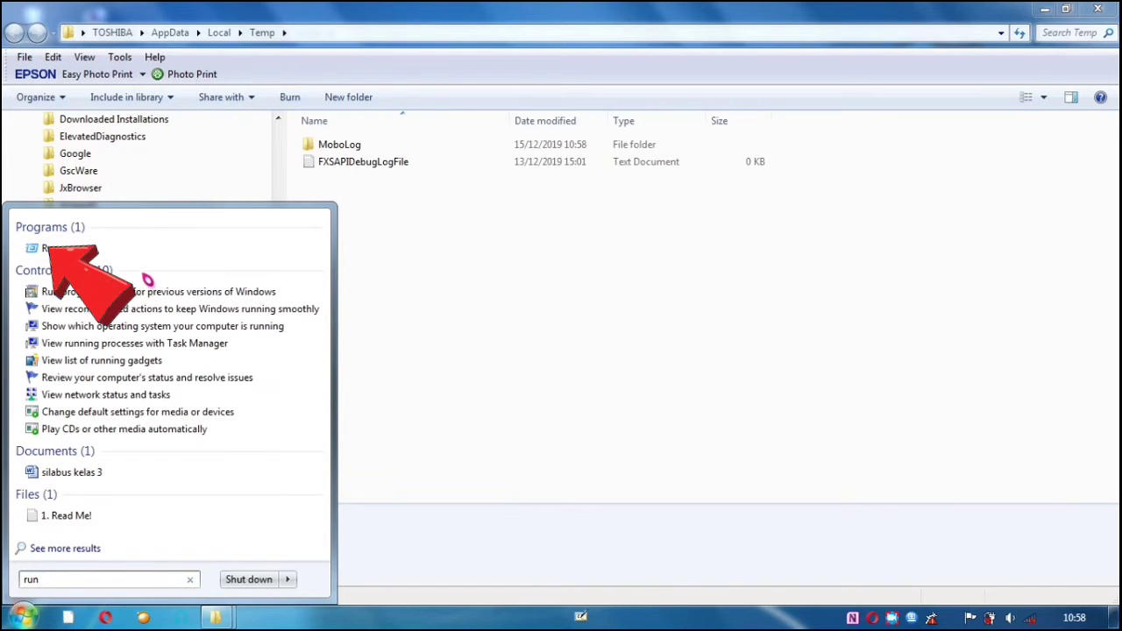
left_click(110, 255)
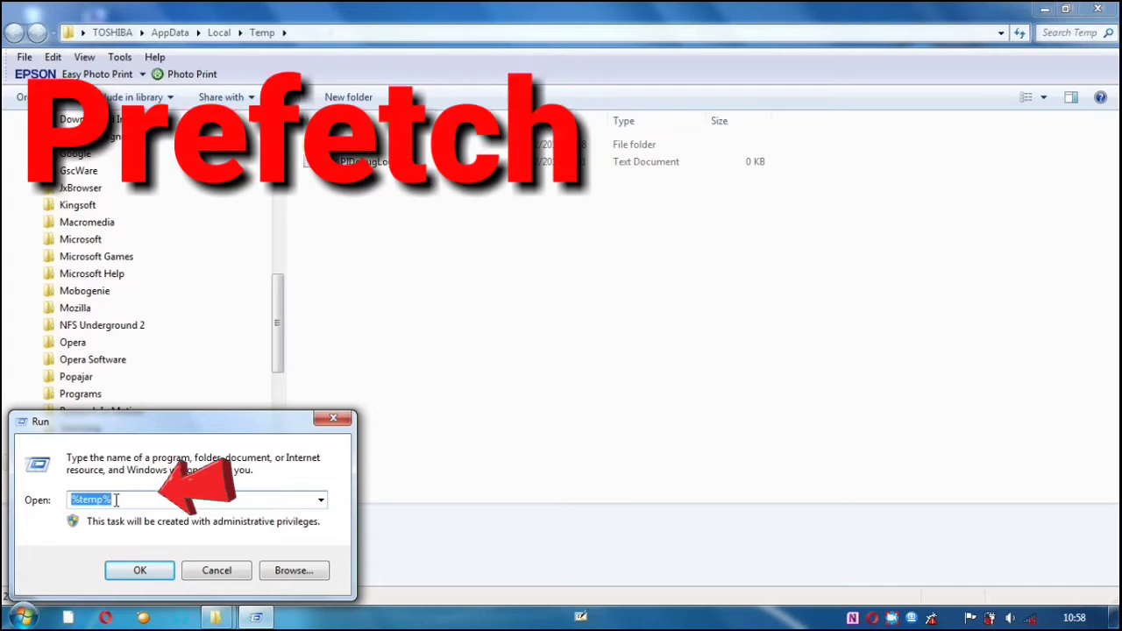
type("Prefet")
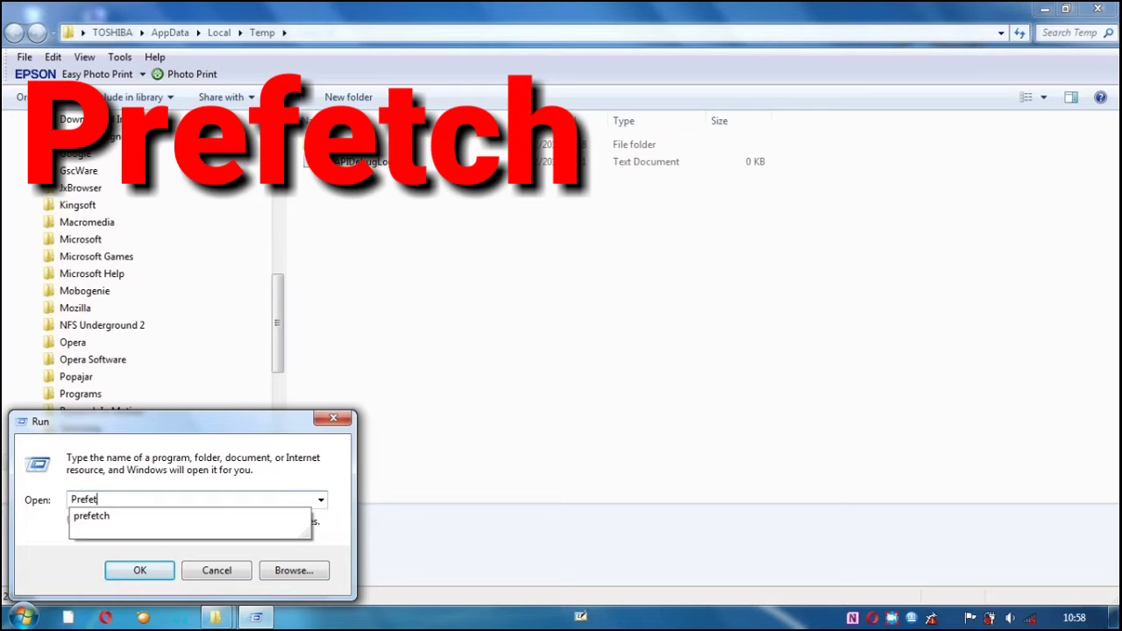
type("ch")
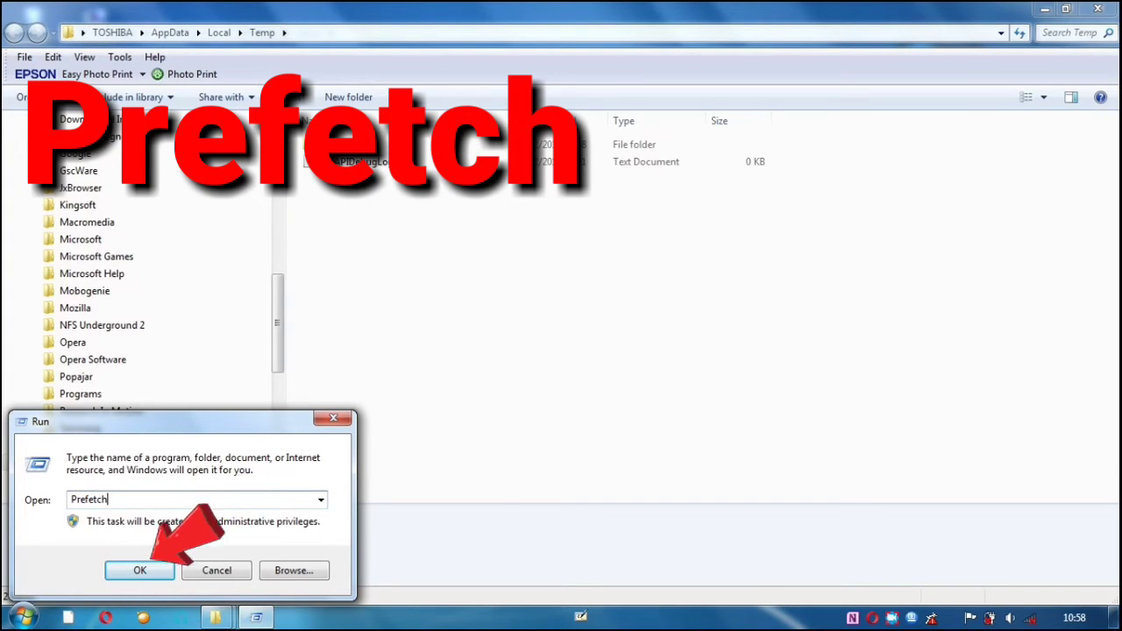
left_click(140, 571)
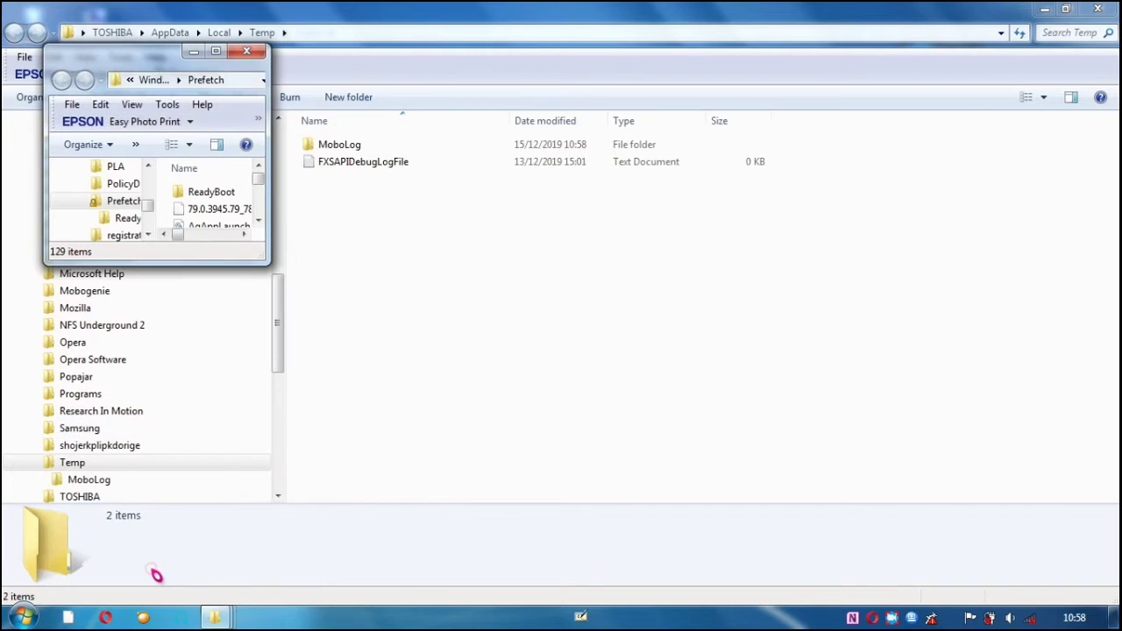
left_click(218, 52)
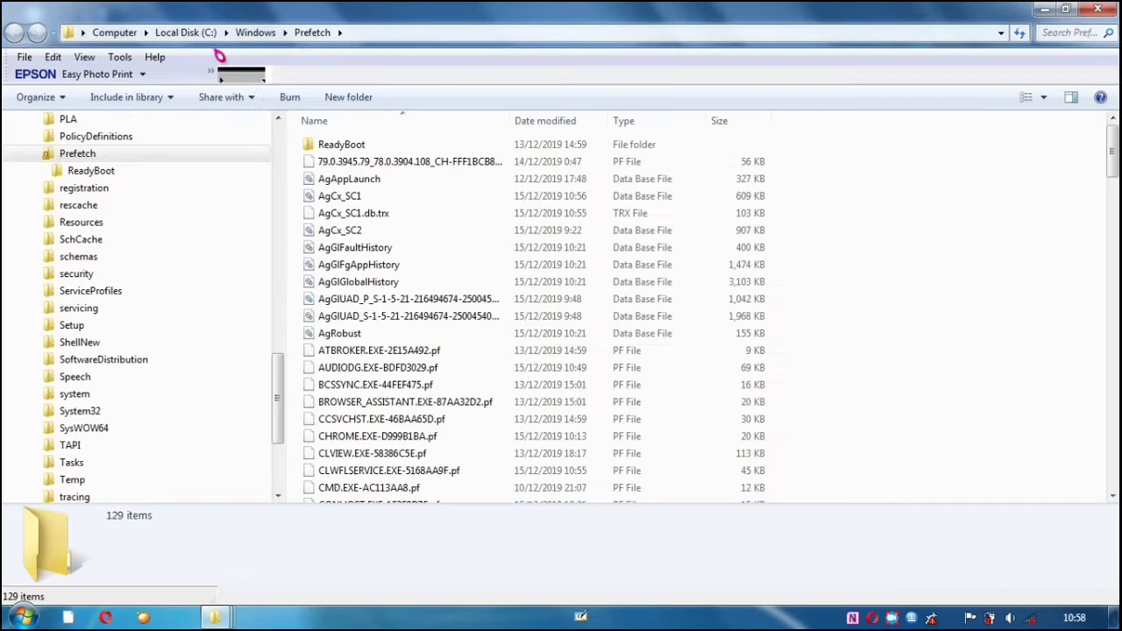
Select all items in the Prefetch folder and move them to the Recycle Bin.
left_click(377, 165)
key("ctrl+a")
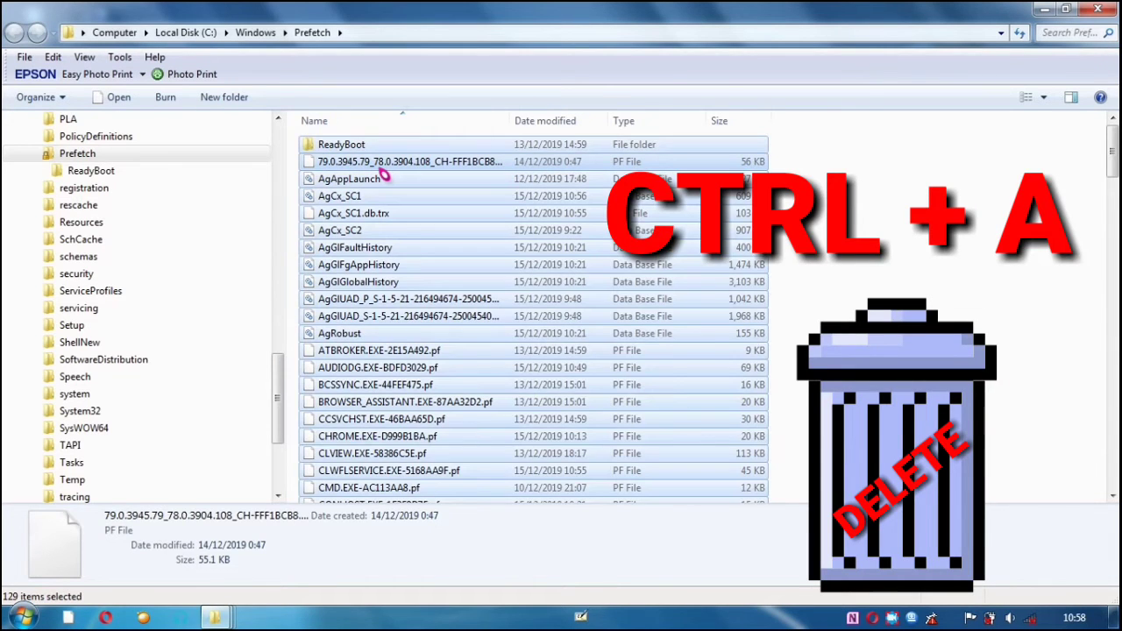
key("Delete")
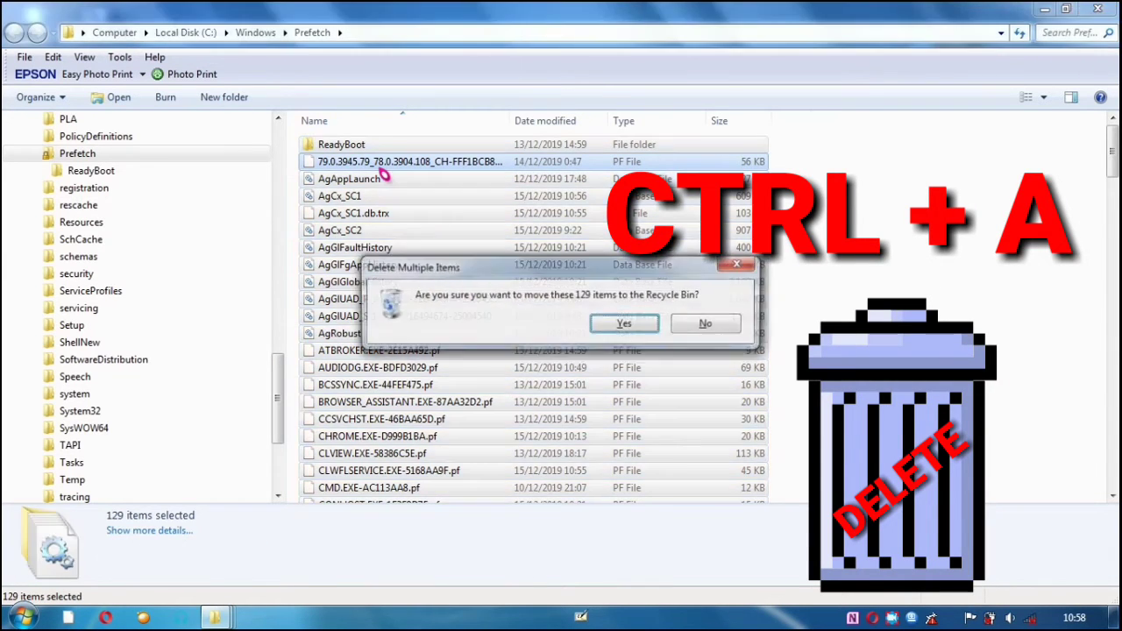
key("Return")
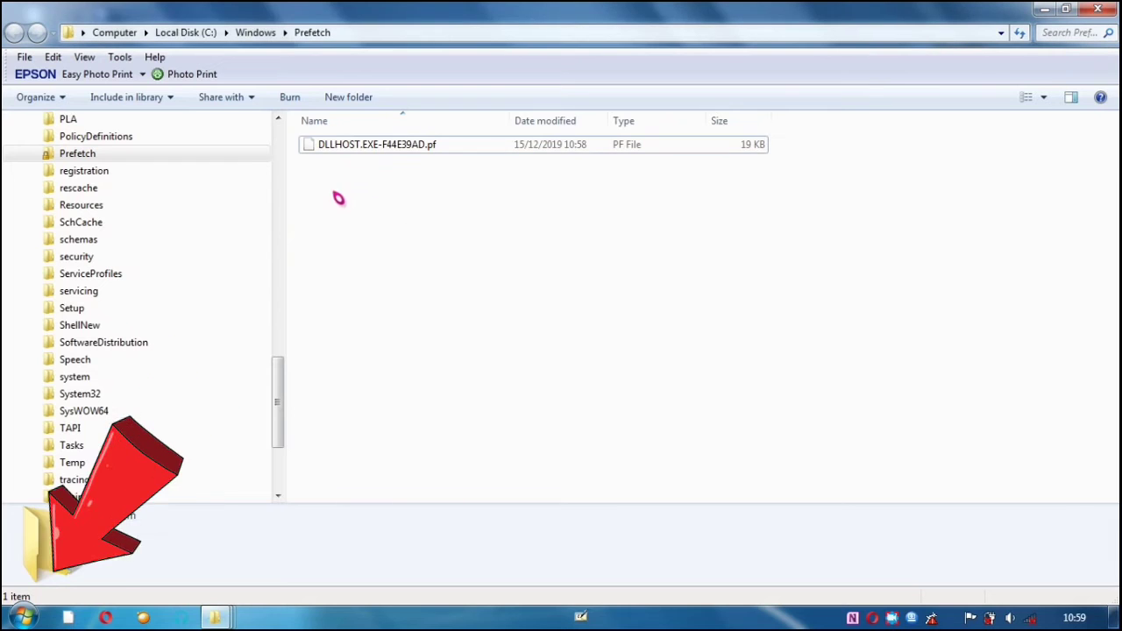
Search for "run" and open the Run dialog again for another command.
left_click(23, 616)
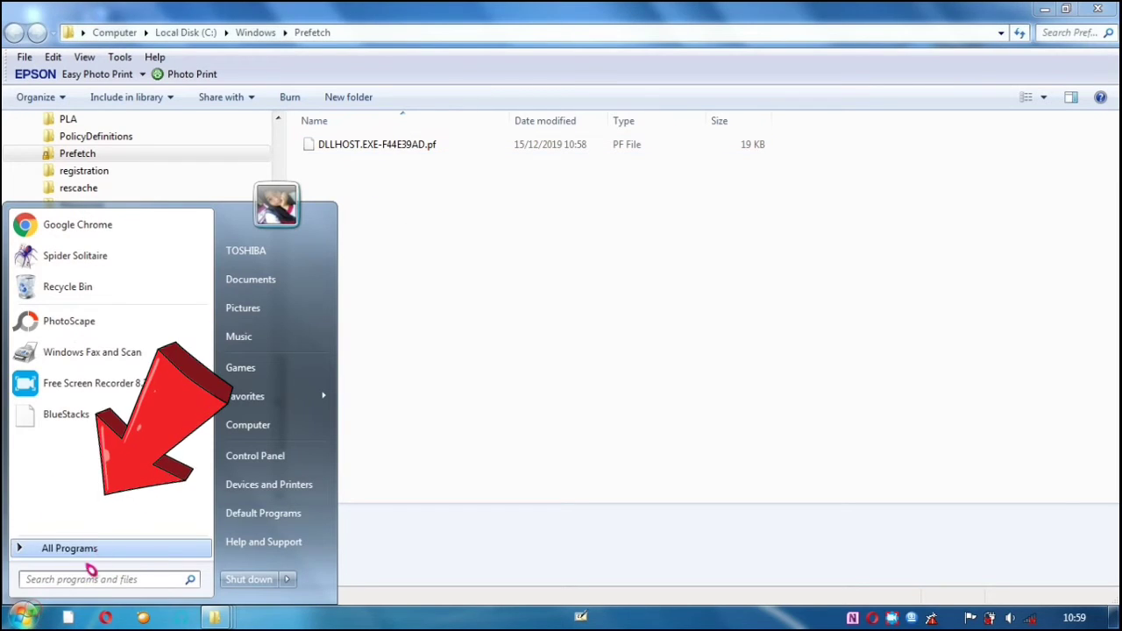
left_click(80, 576)
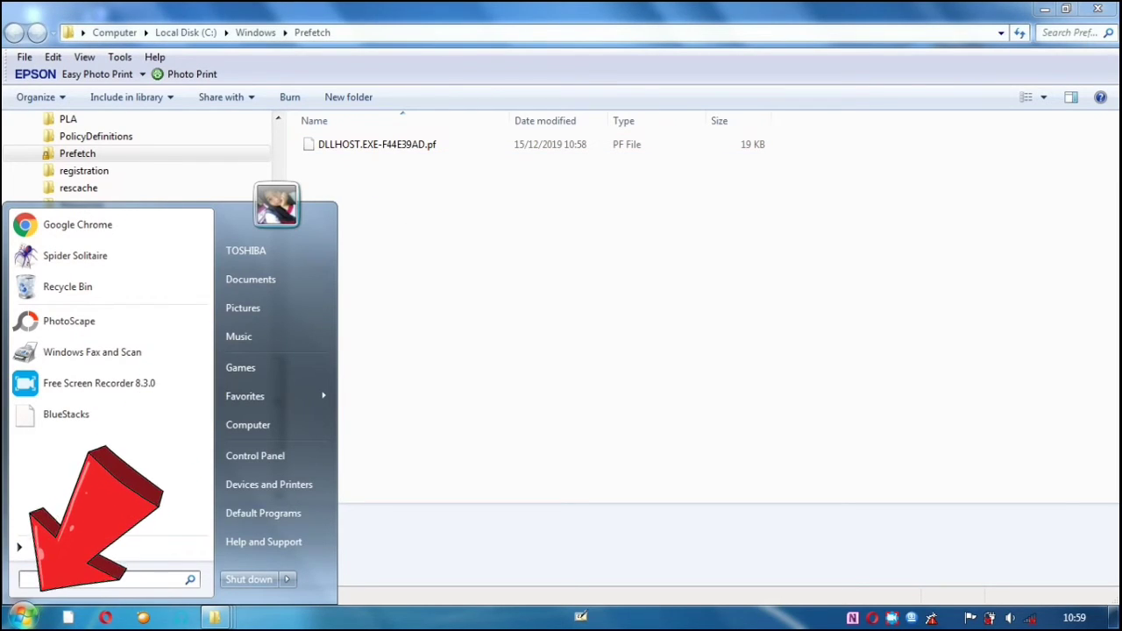
type("run")
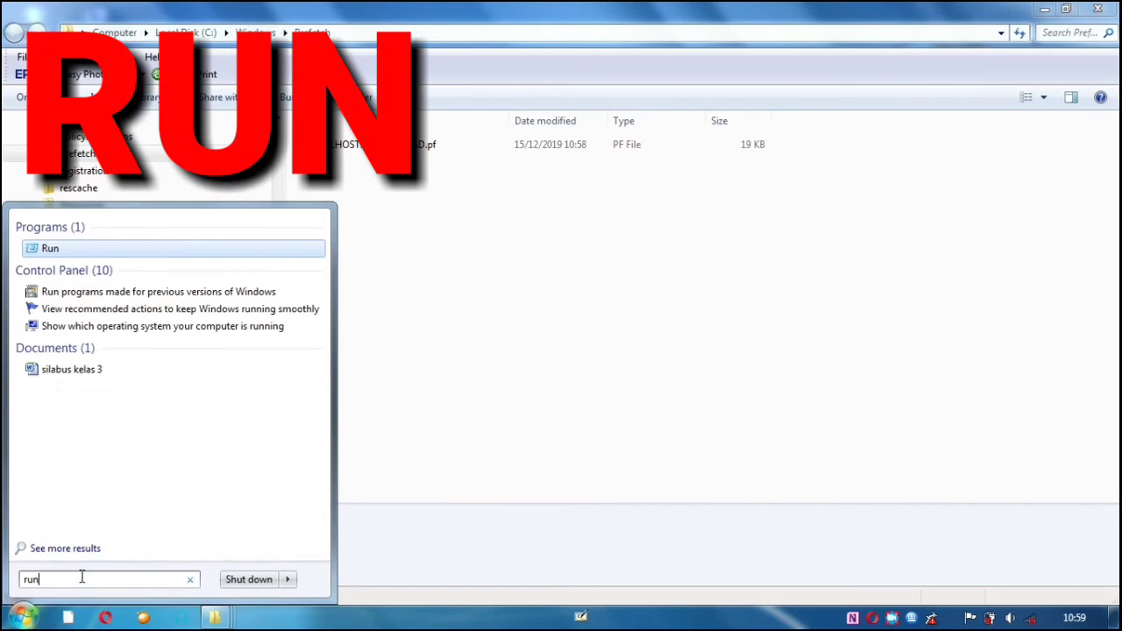
left_click(86, 252)
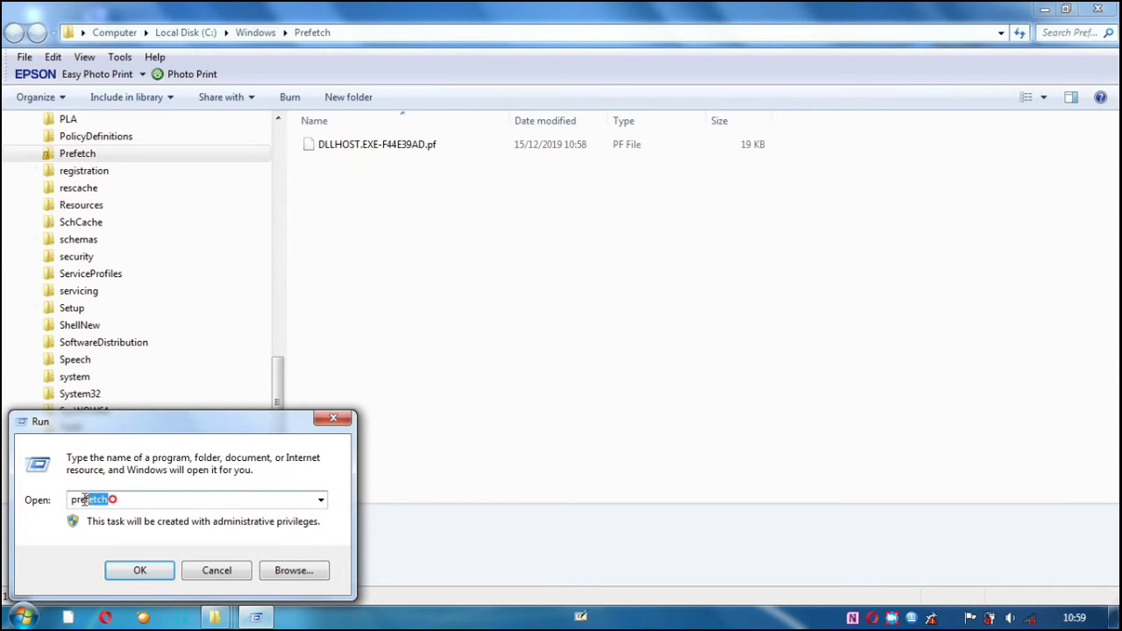
Launch Disk Cleanup with the Run command cleanmgr and start its scan of drive TI106401W0D (C:).
key("BackSpace")
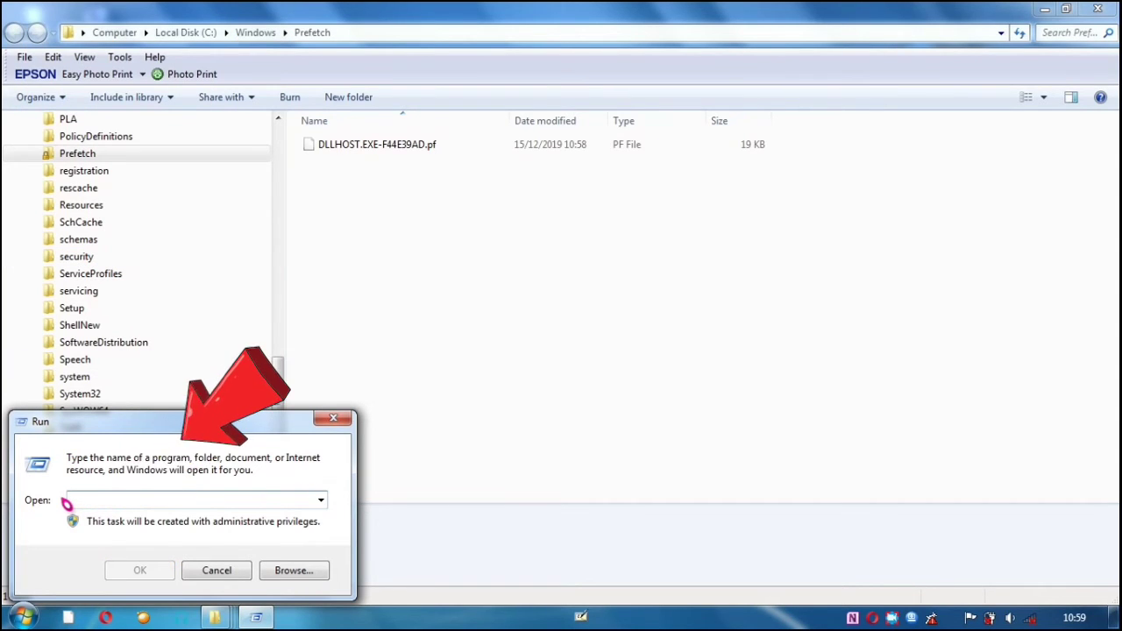
type("cl")
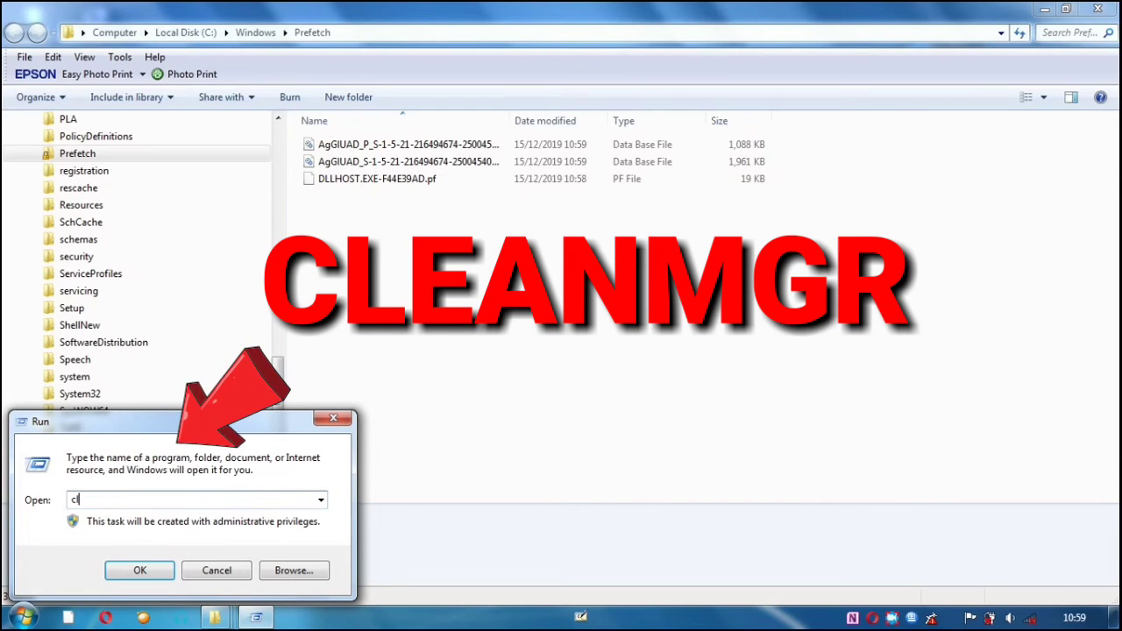
type("eanm")
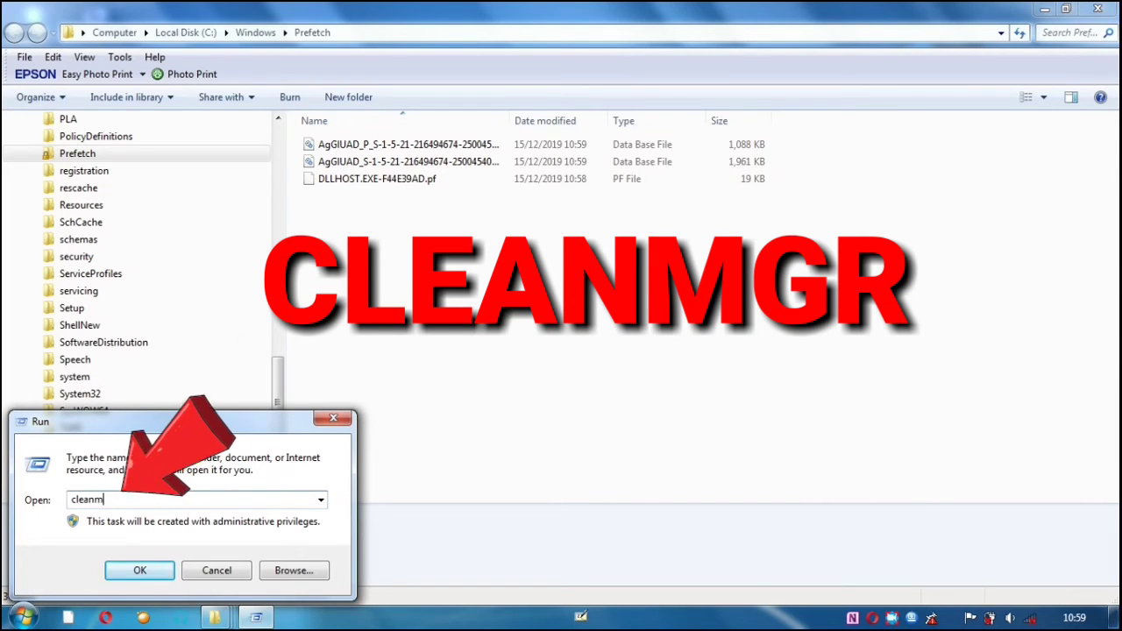
type("rg")
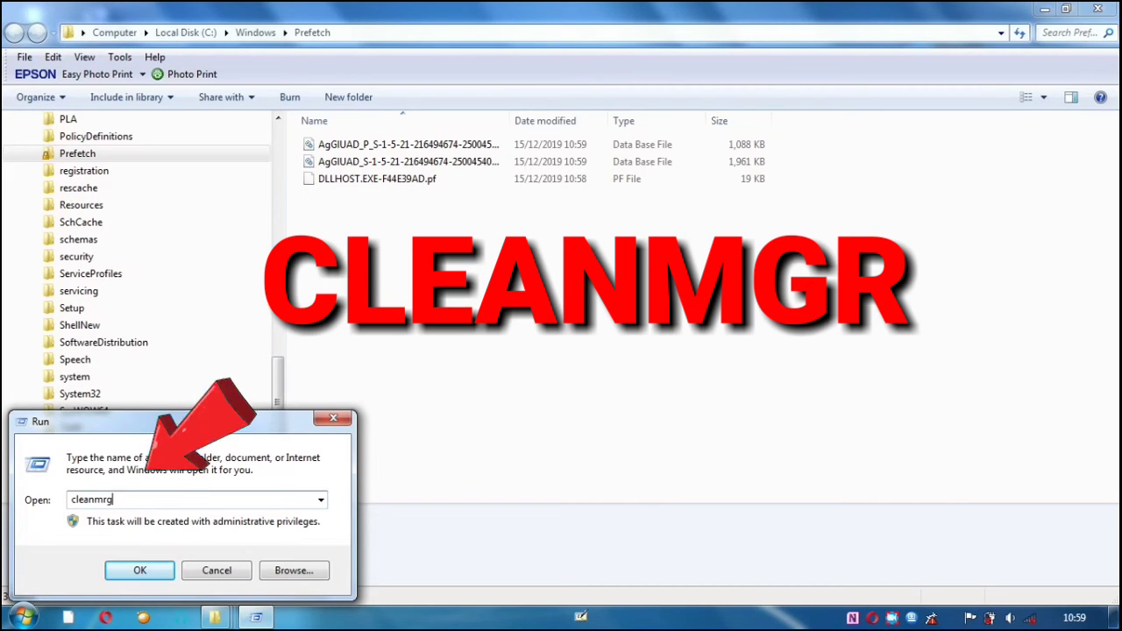
key("BackSpace")
key("BackSpace")
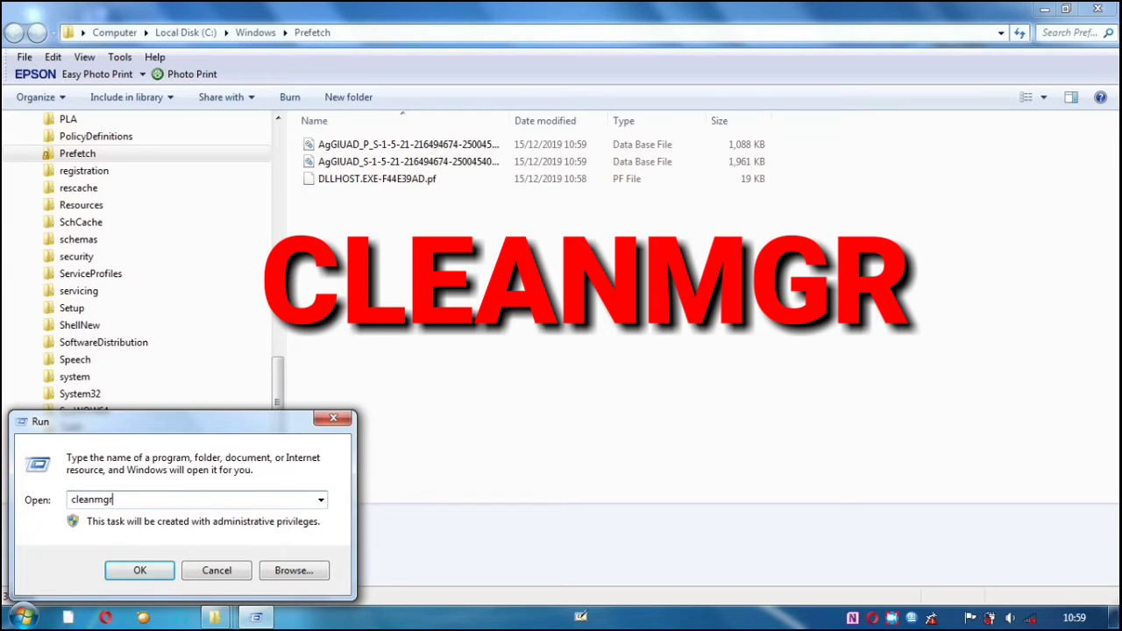
left_click(123, 574)
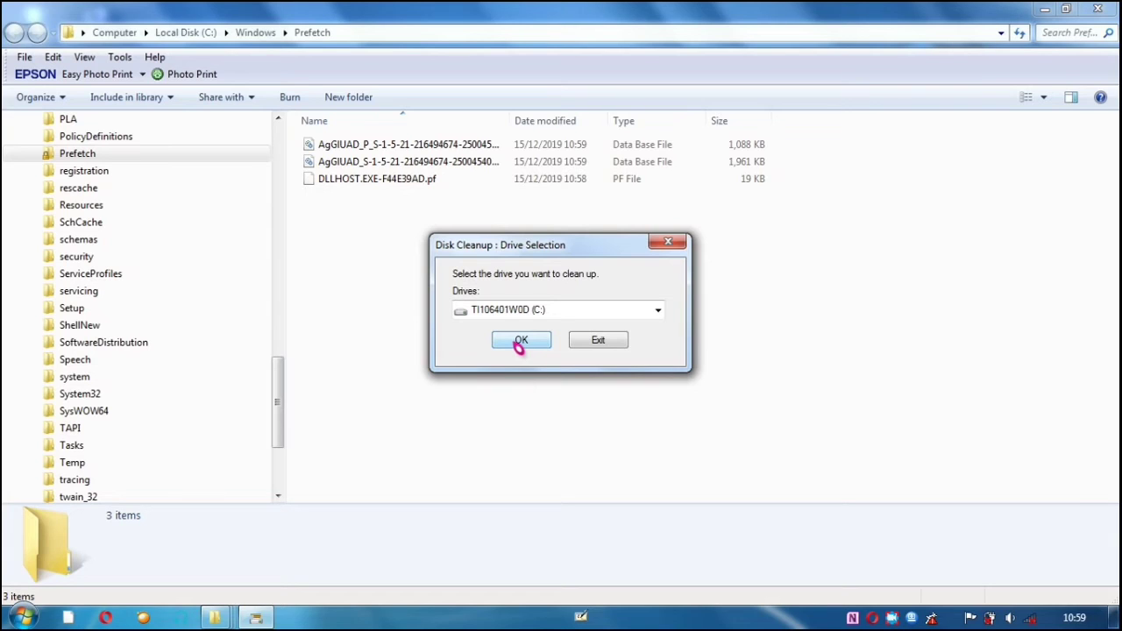
left_click(521, 341)
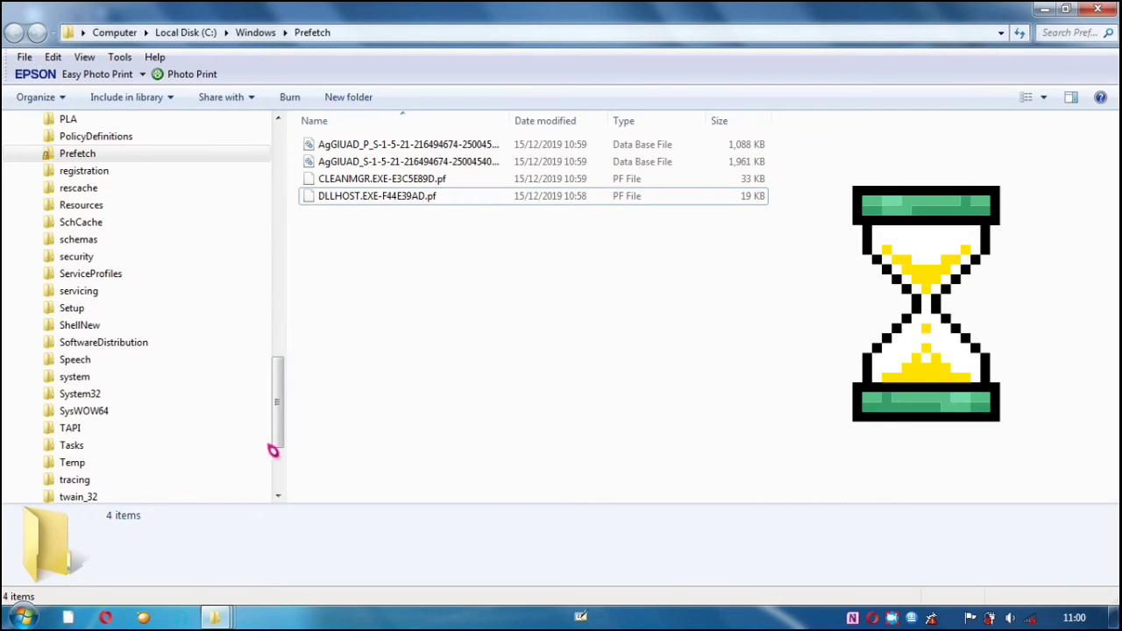
mouse_move(203, 605)
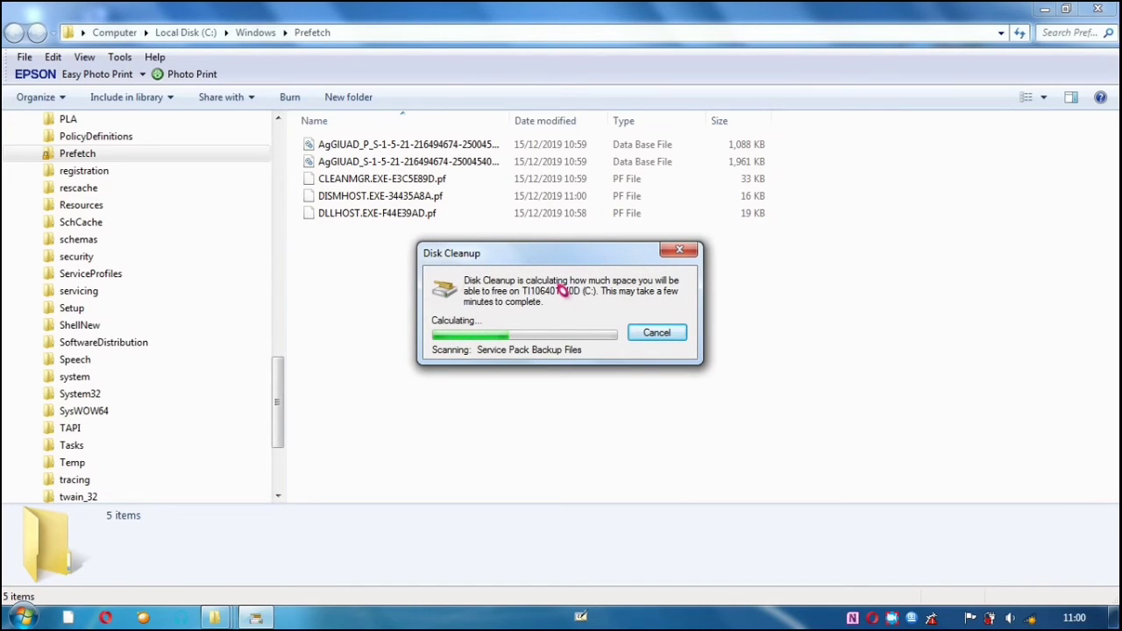
right_click(892, 618)
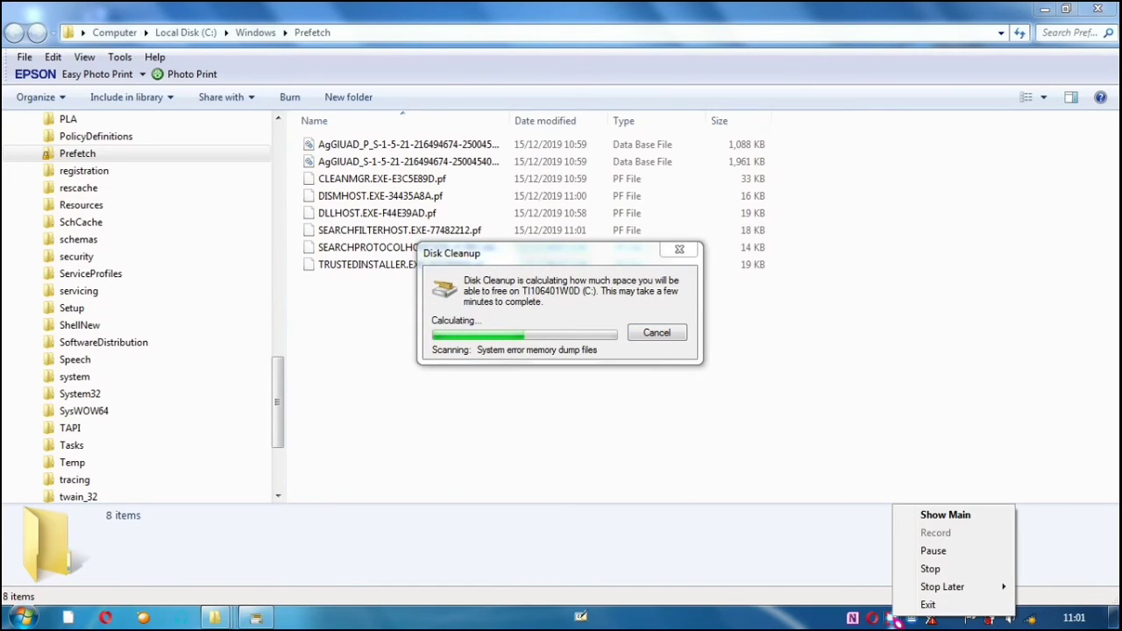
left_click(837, 492)
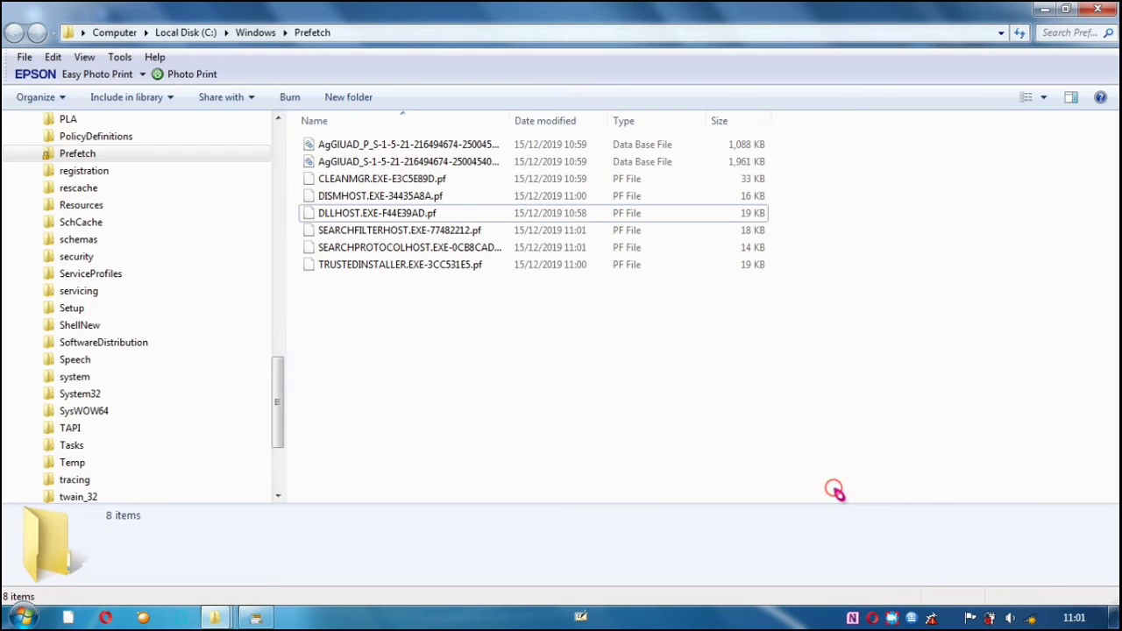
left_click(253, 619)
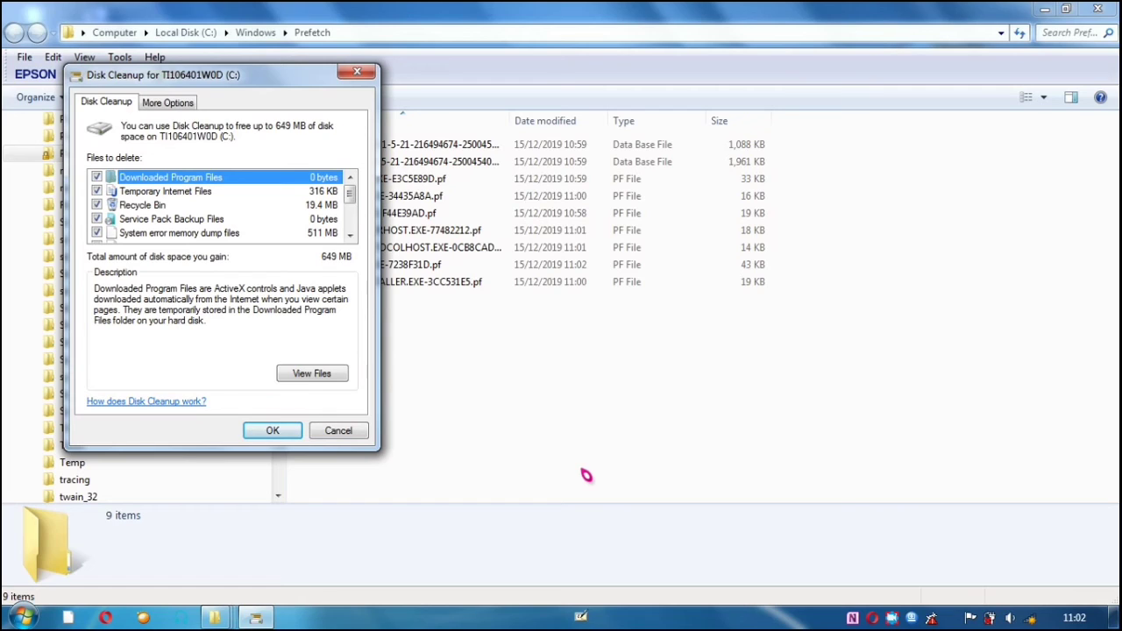
right_click(891, 618)
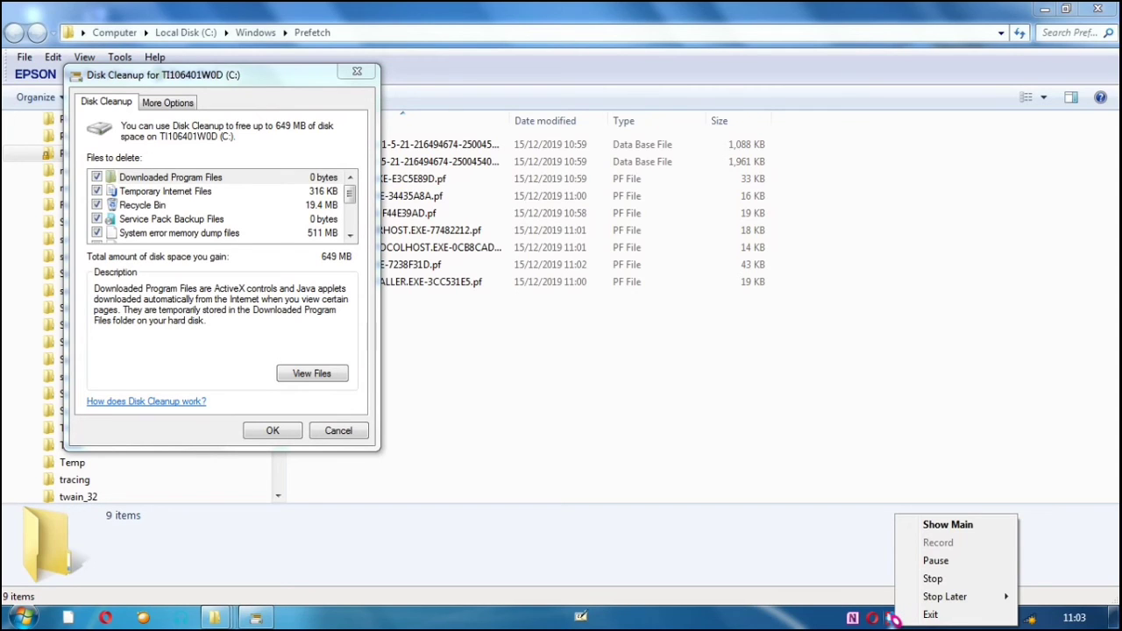
left_click(864, 540)
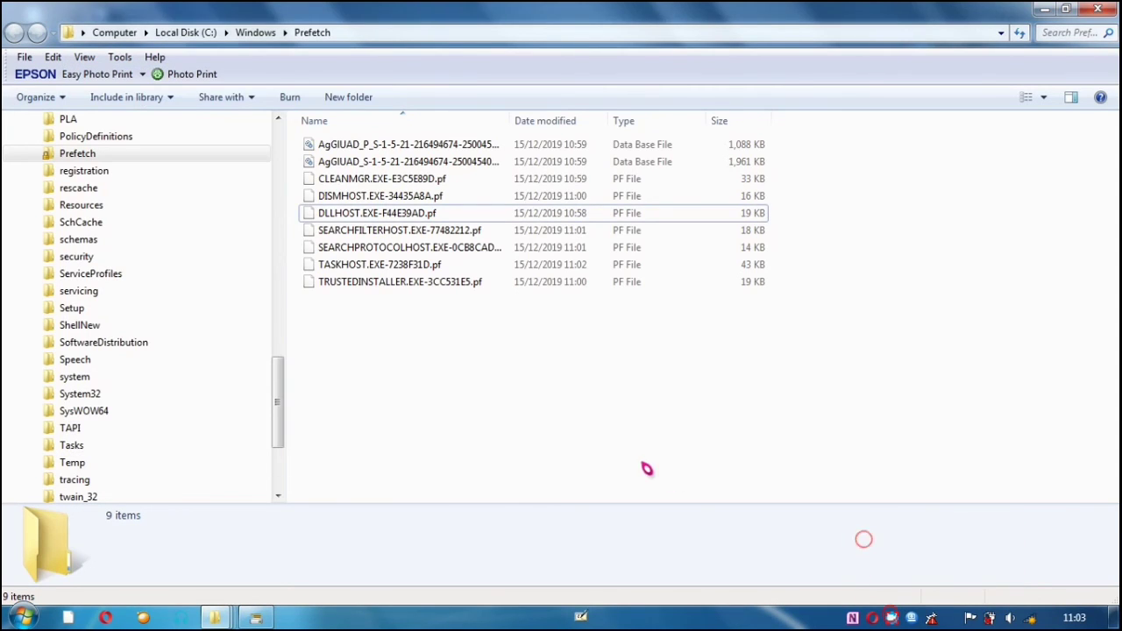
Return to the Disk Cleanup window for drive C: and permanently delete the file categories already checked.
left_click(256, 618)
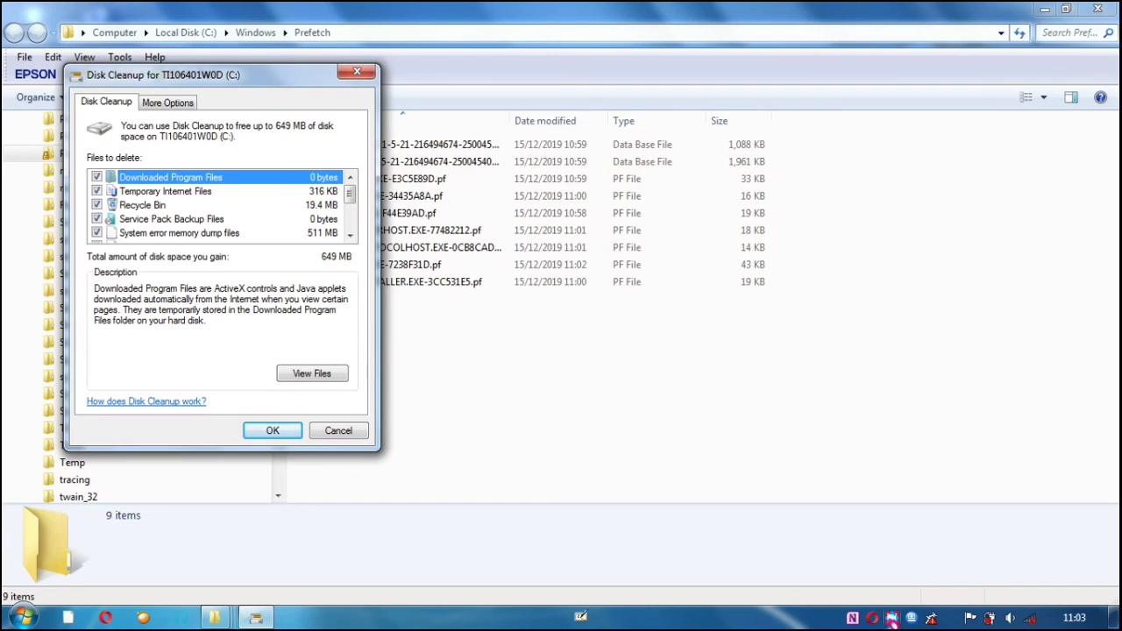
left_click(275, 430)
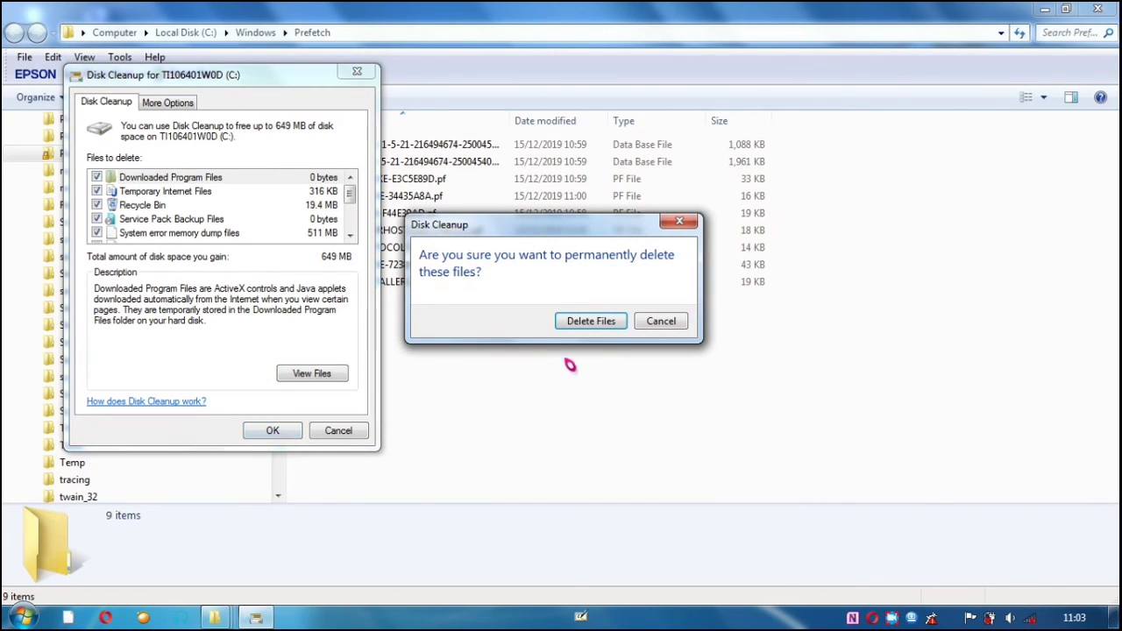
left_click(591, 321)
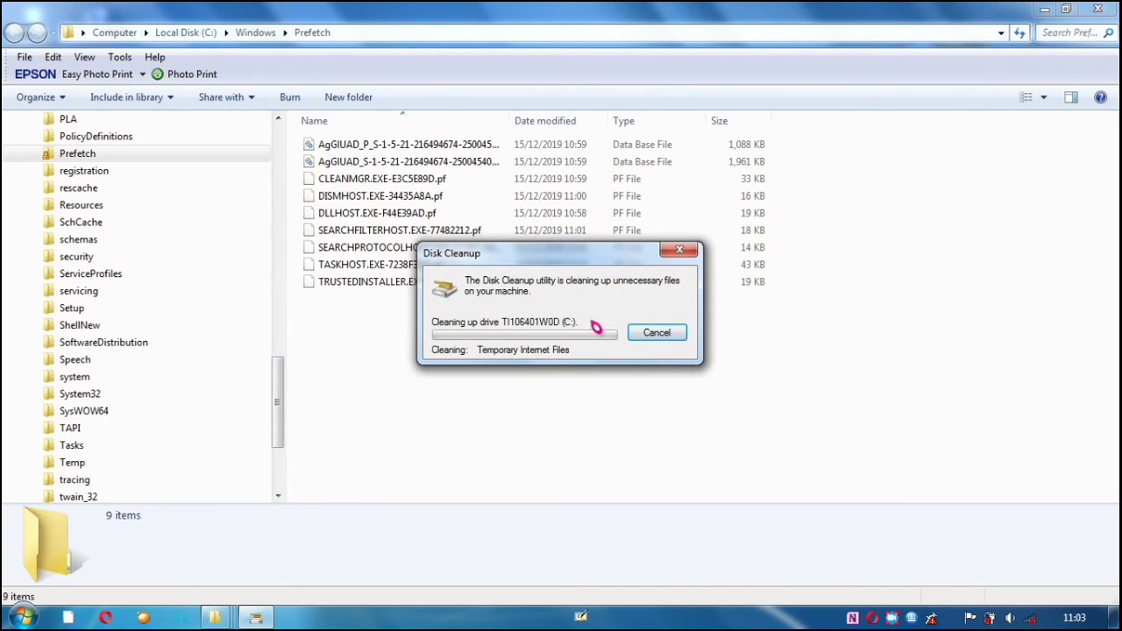